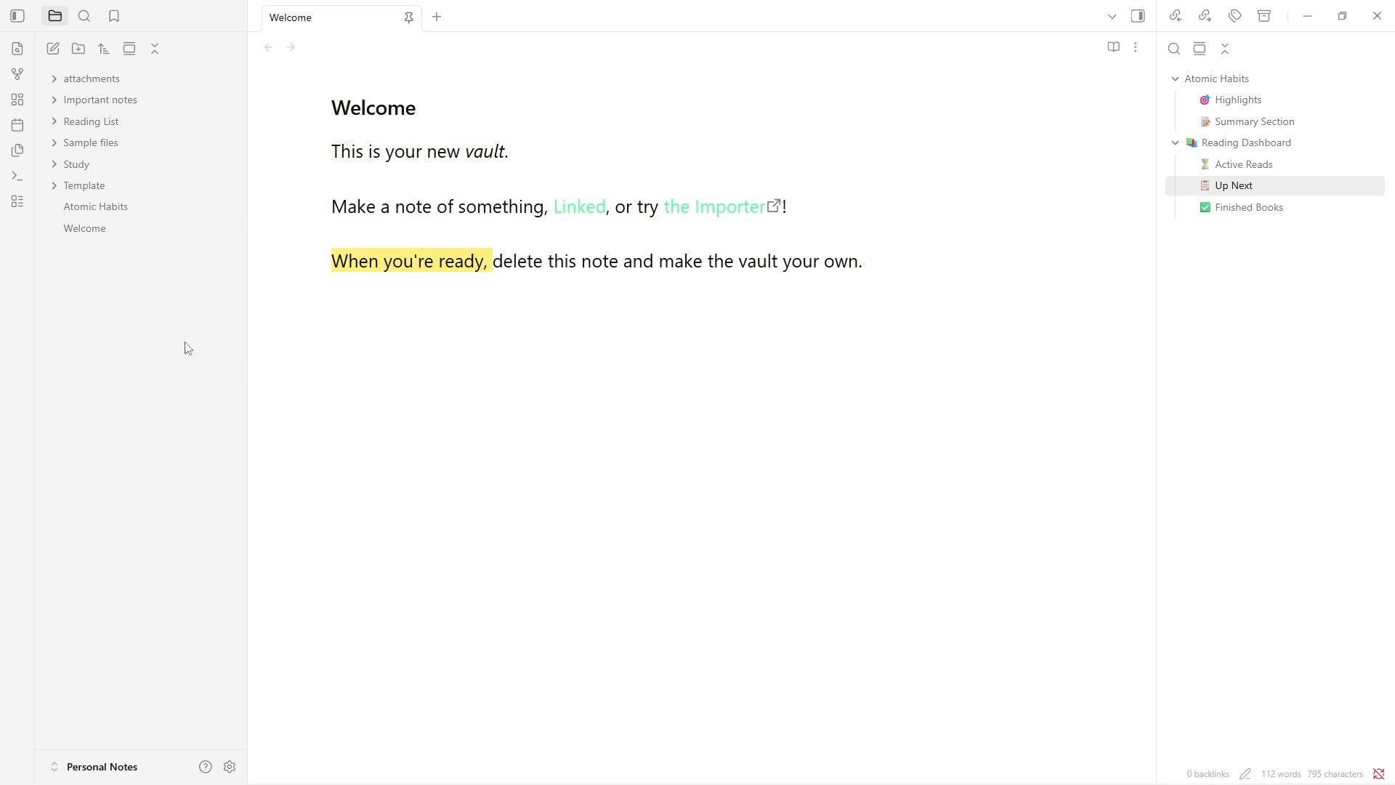
right_click(129, 339)
left_click(115, 254)
right_click(130, 360)
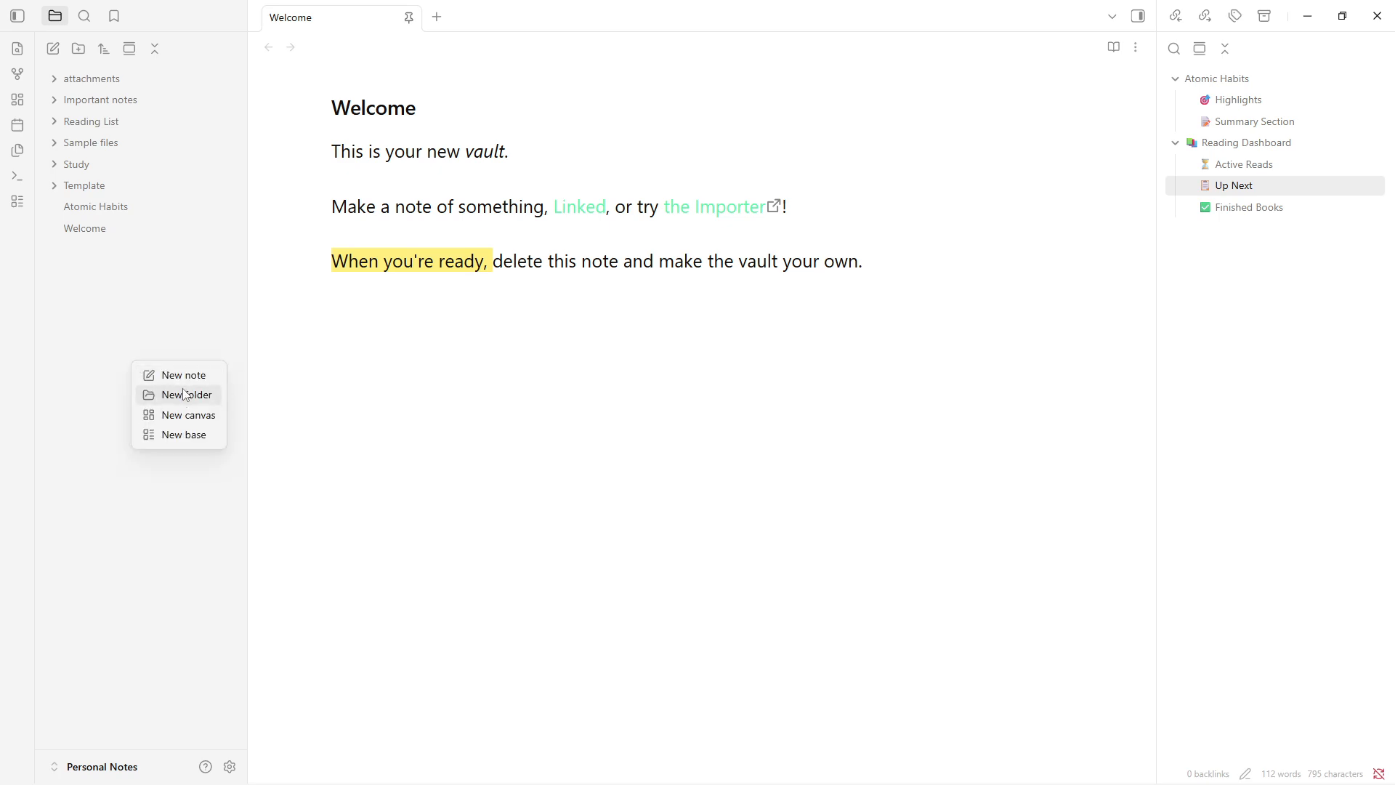
left_click(467, 396)
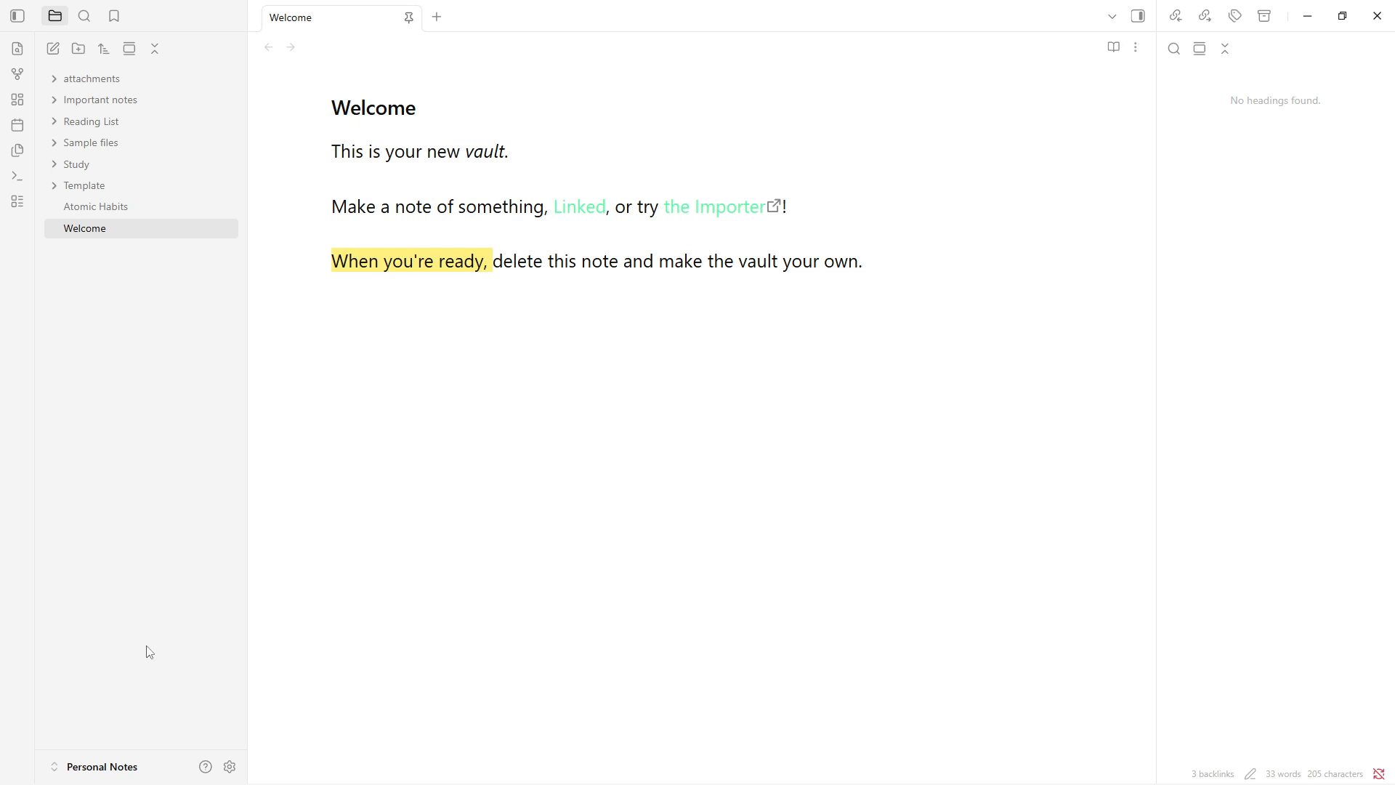
left_click(110, 764)
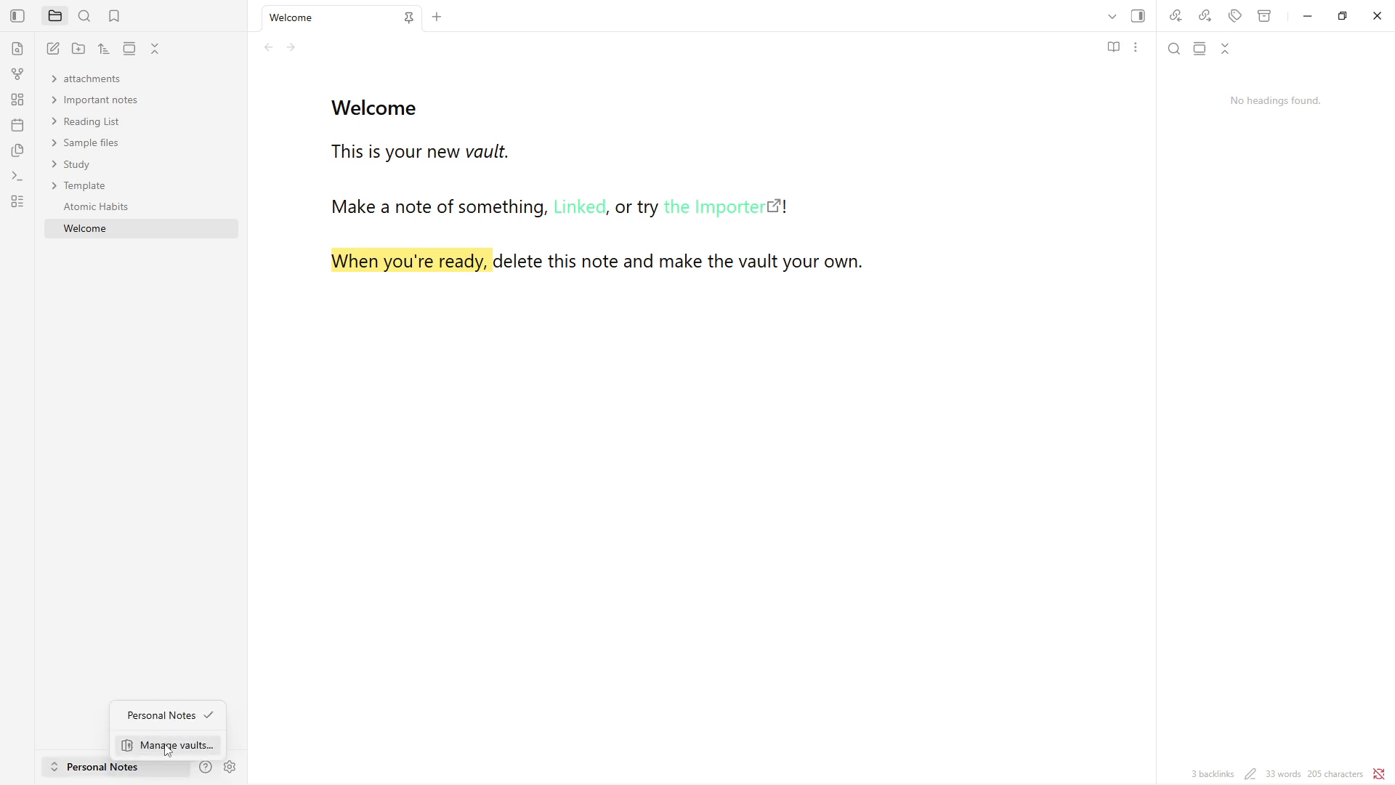
left_click(168, 455)
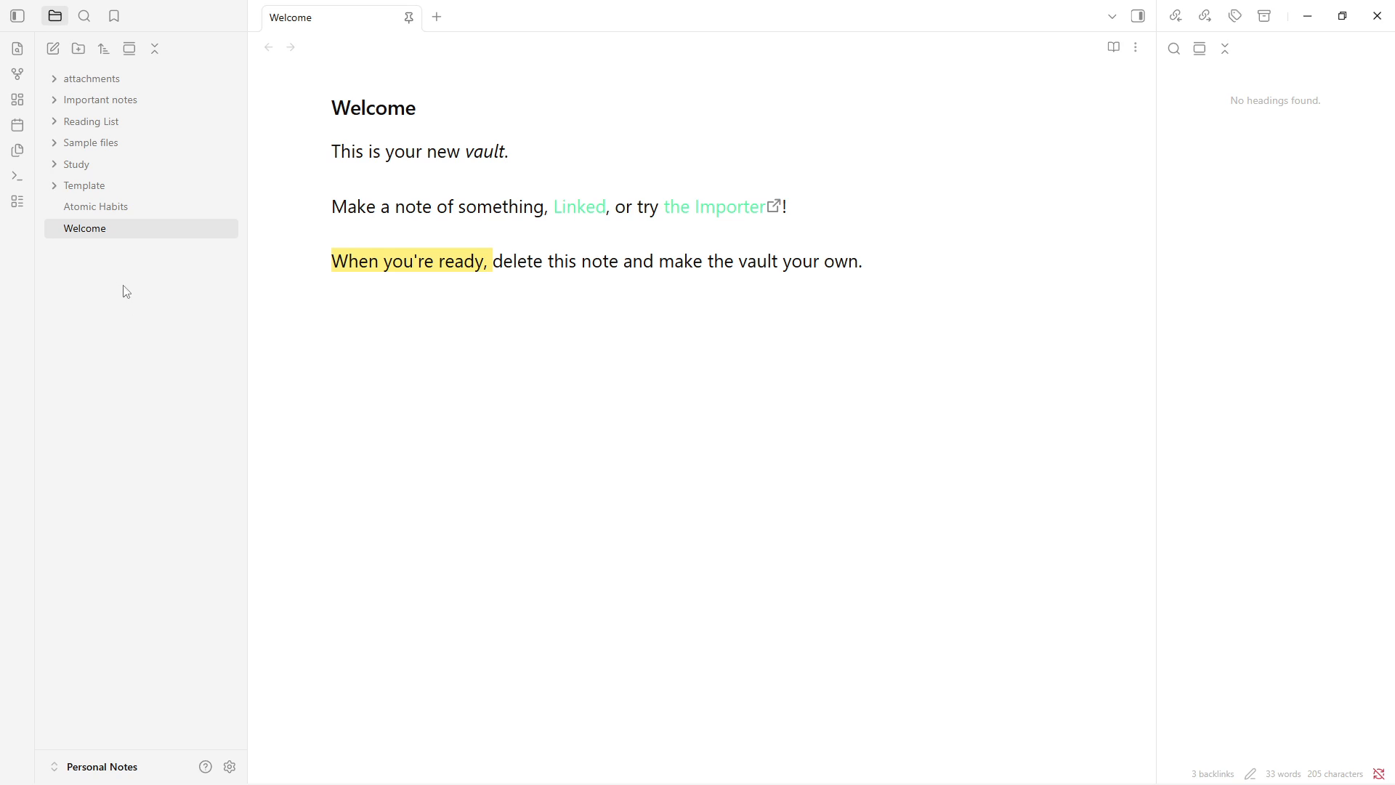
right_click(141, 313)
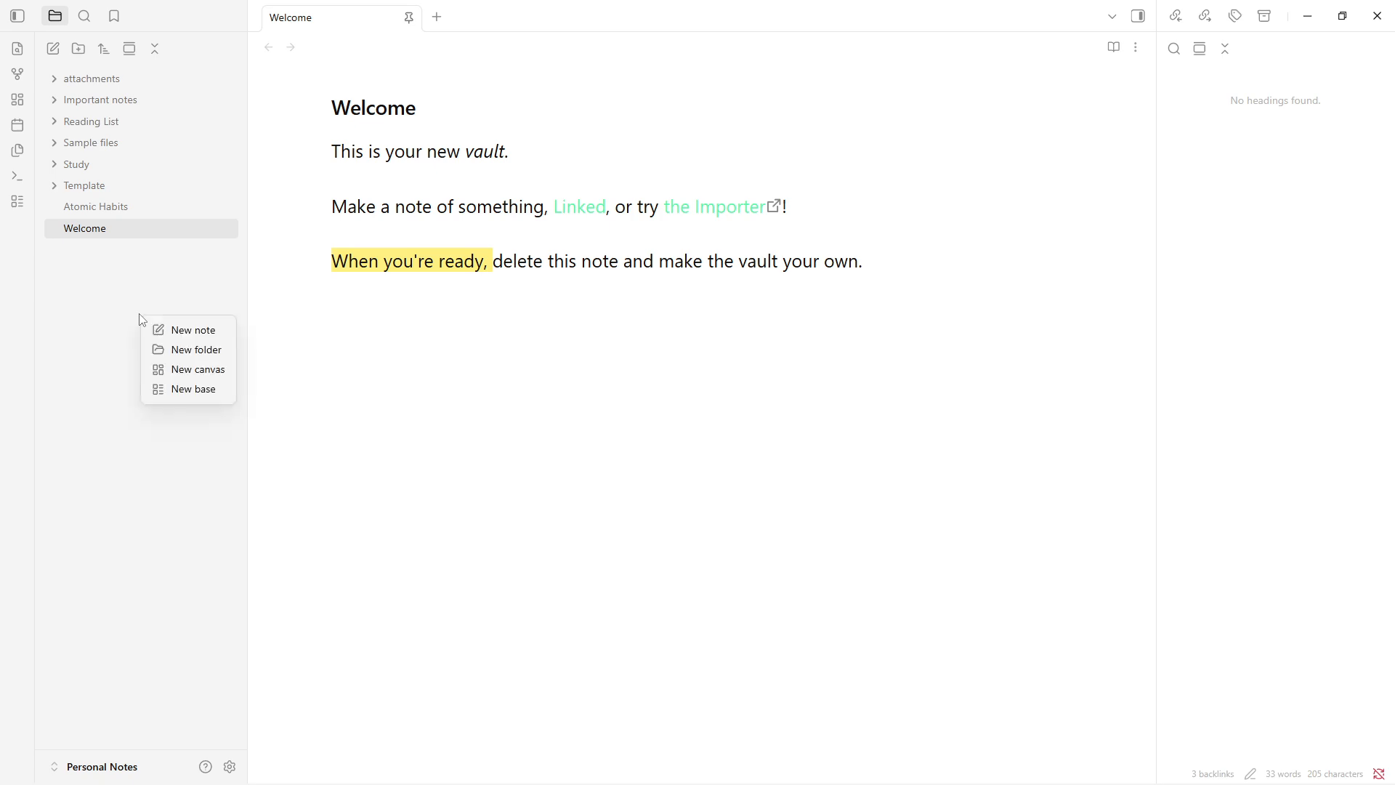
left_click(140, 314)
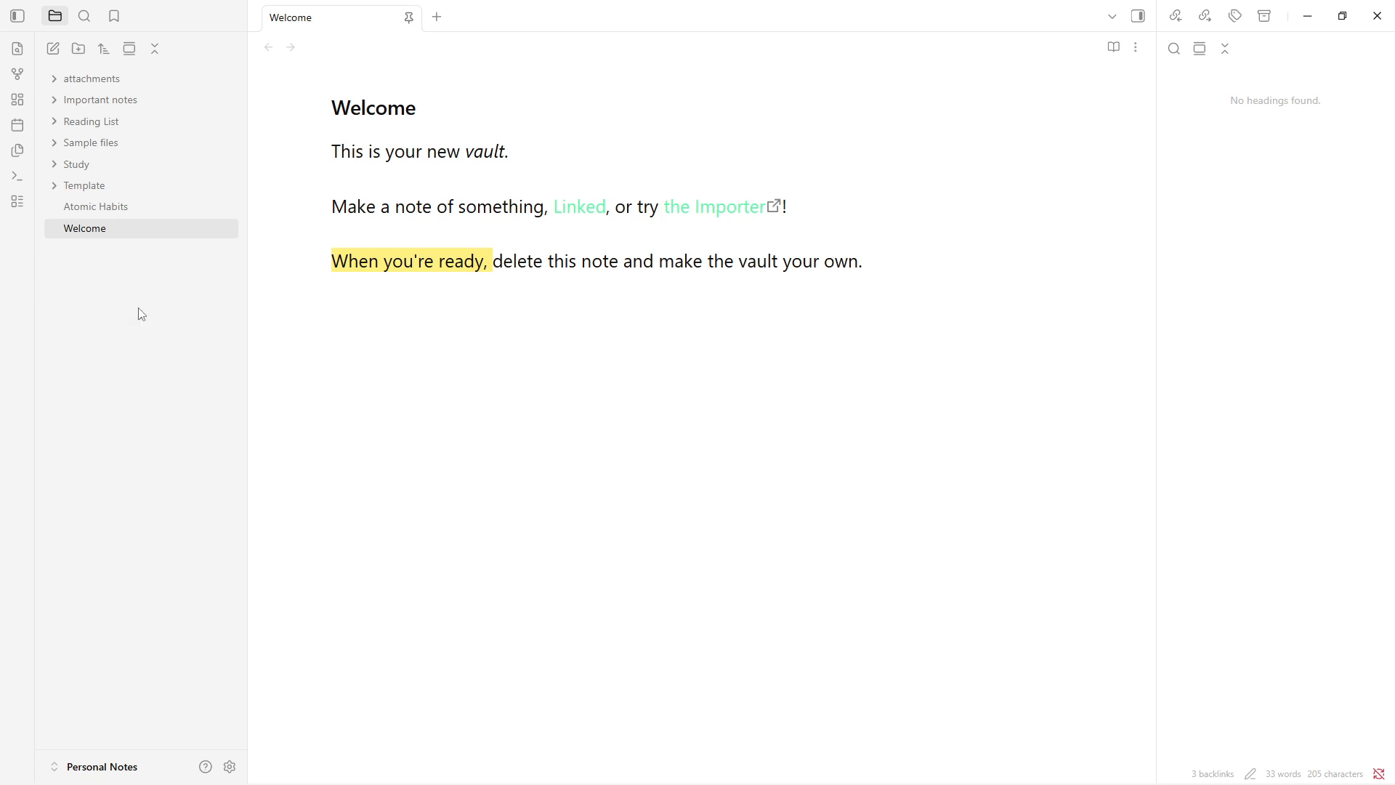
right_click(141, 314)
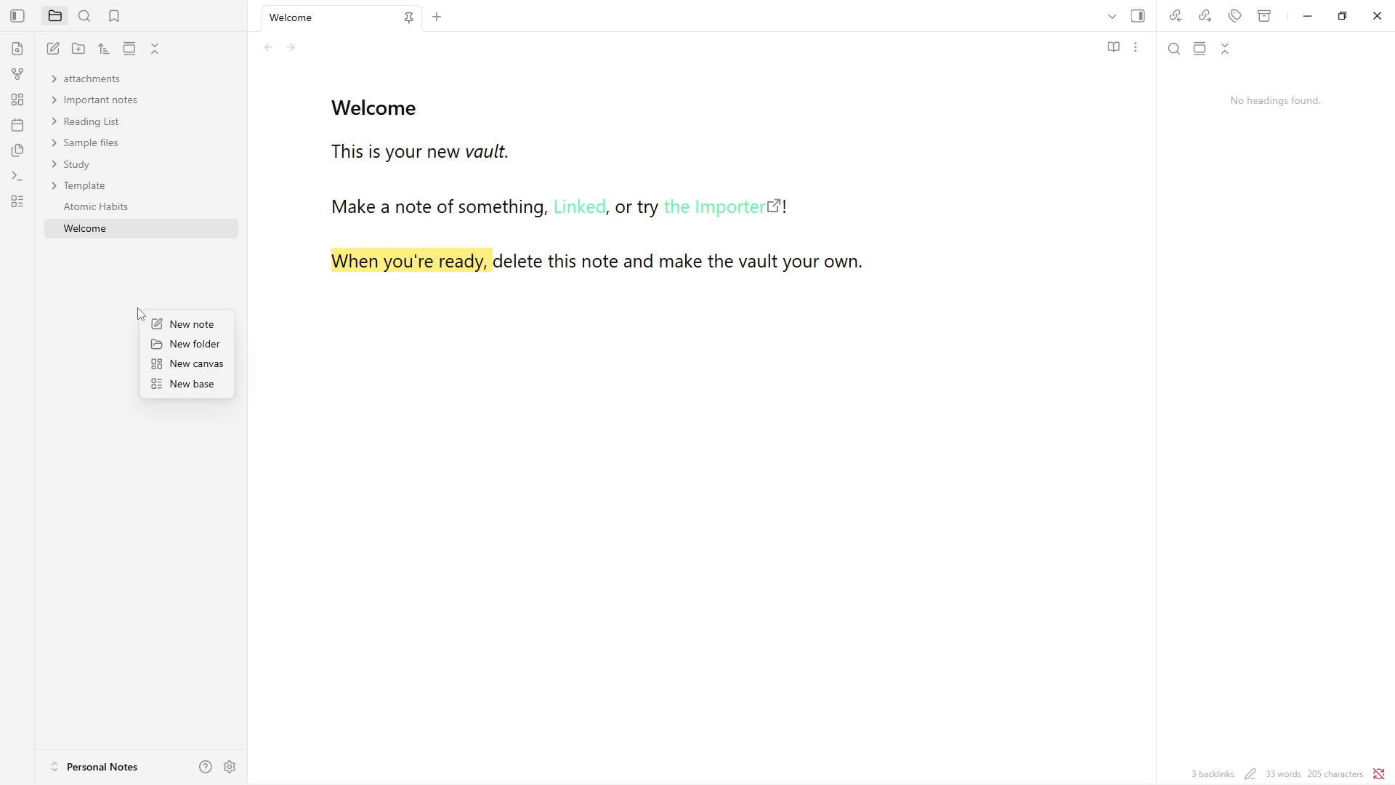
left_click(190, 332)
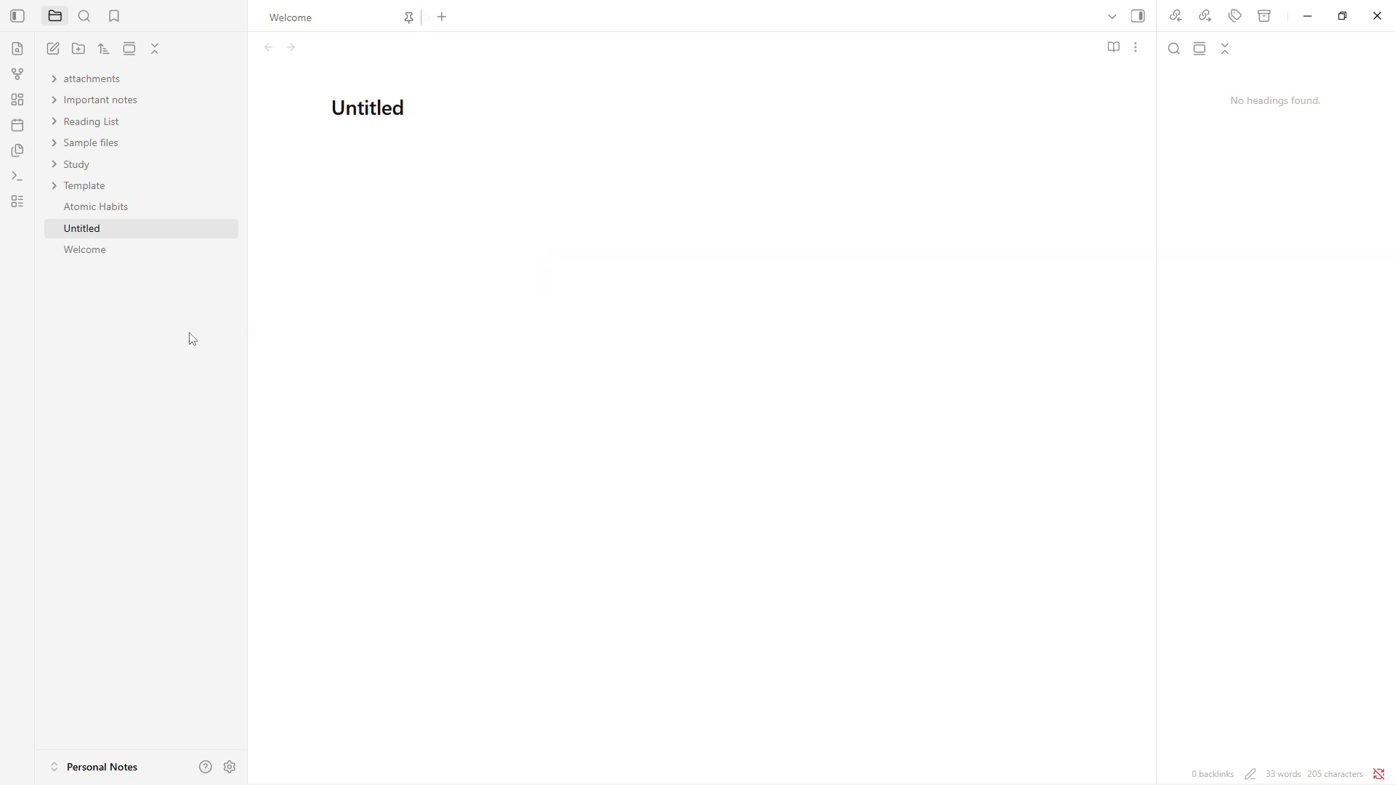
right_click(144, 229)
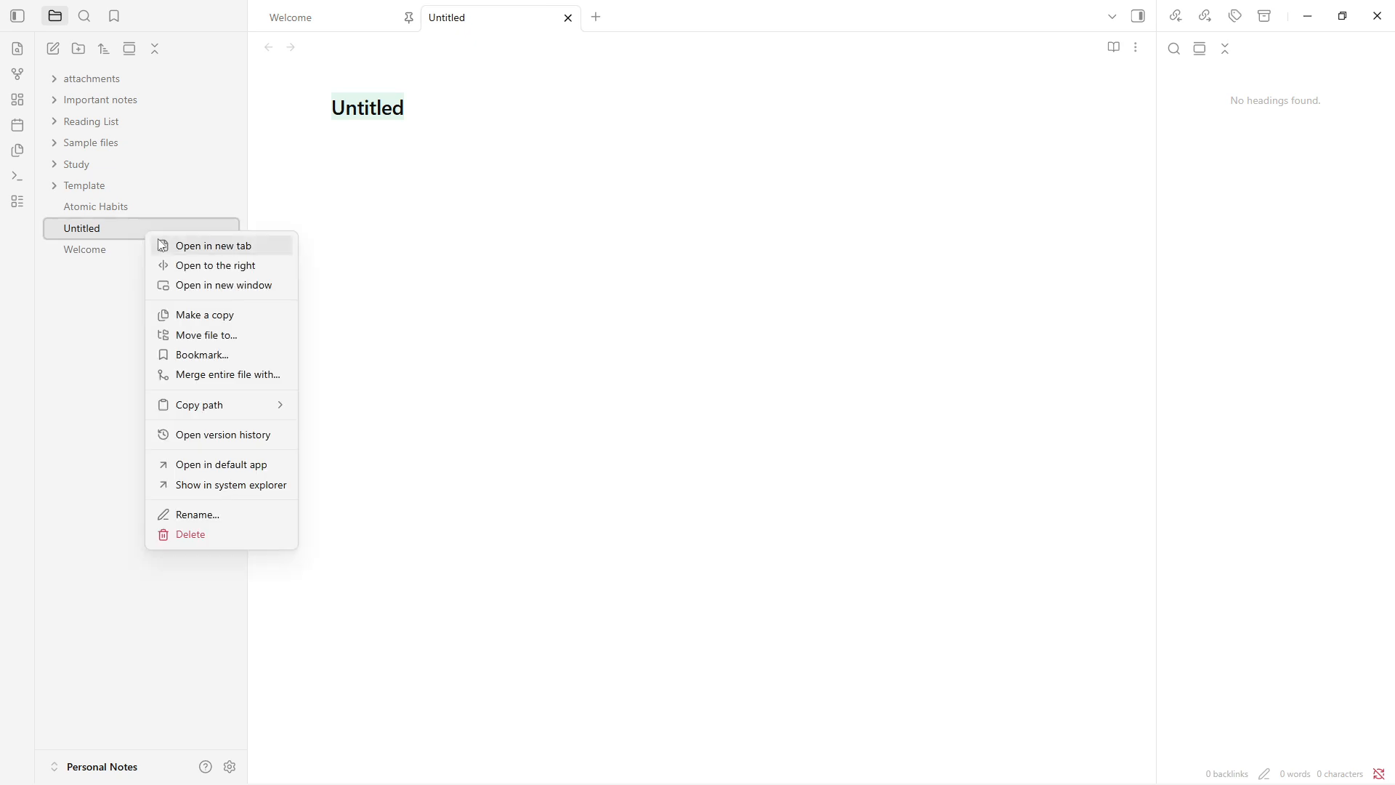
left_click(205, 534)
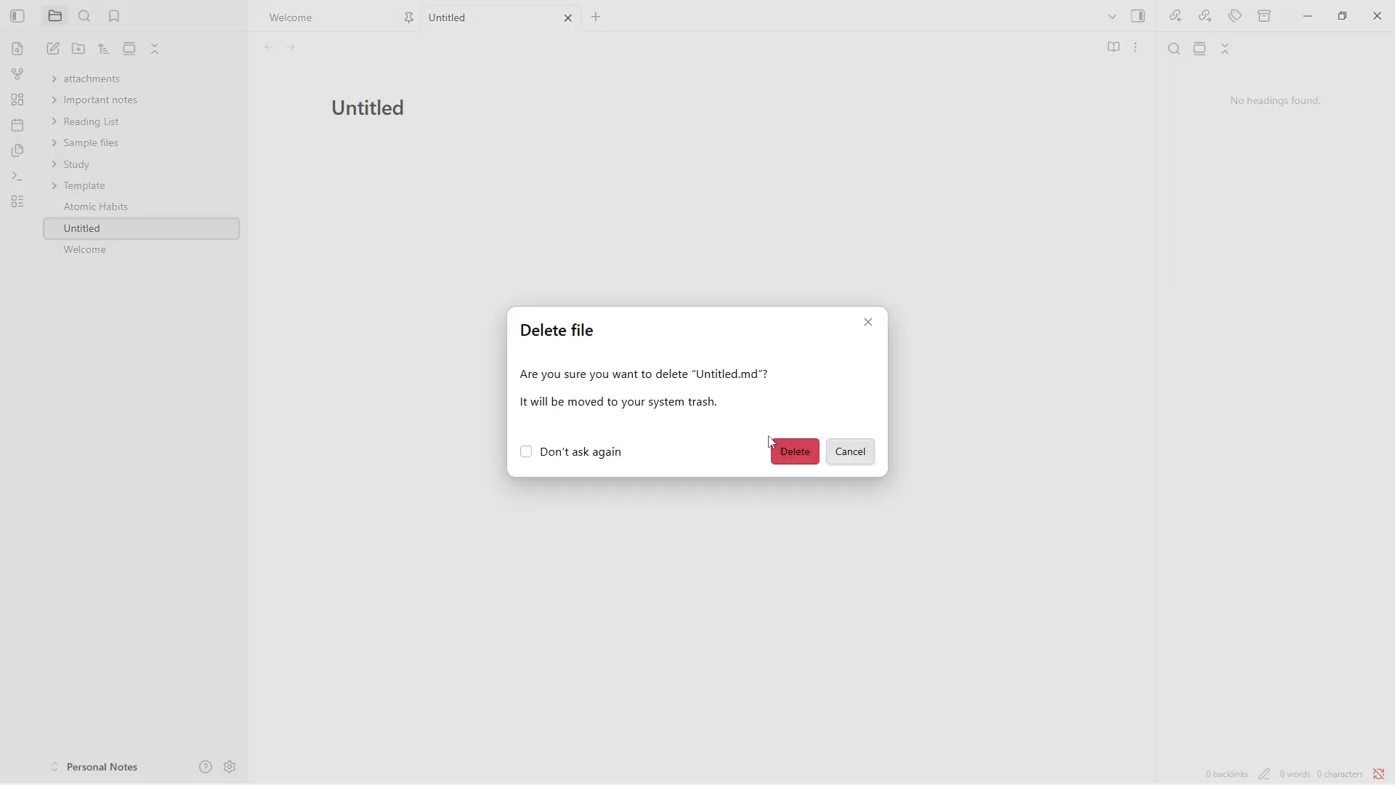
left_click(814, 455)
Step: Create a new folder in the vault and try to name it "Habit Tracker."
right_click(194, 393)
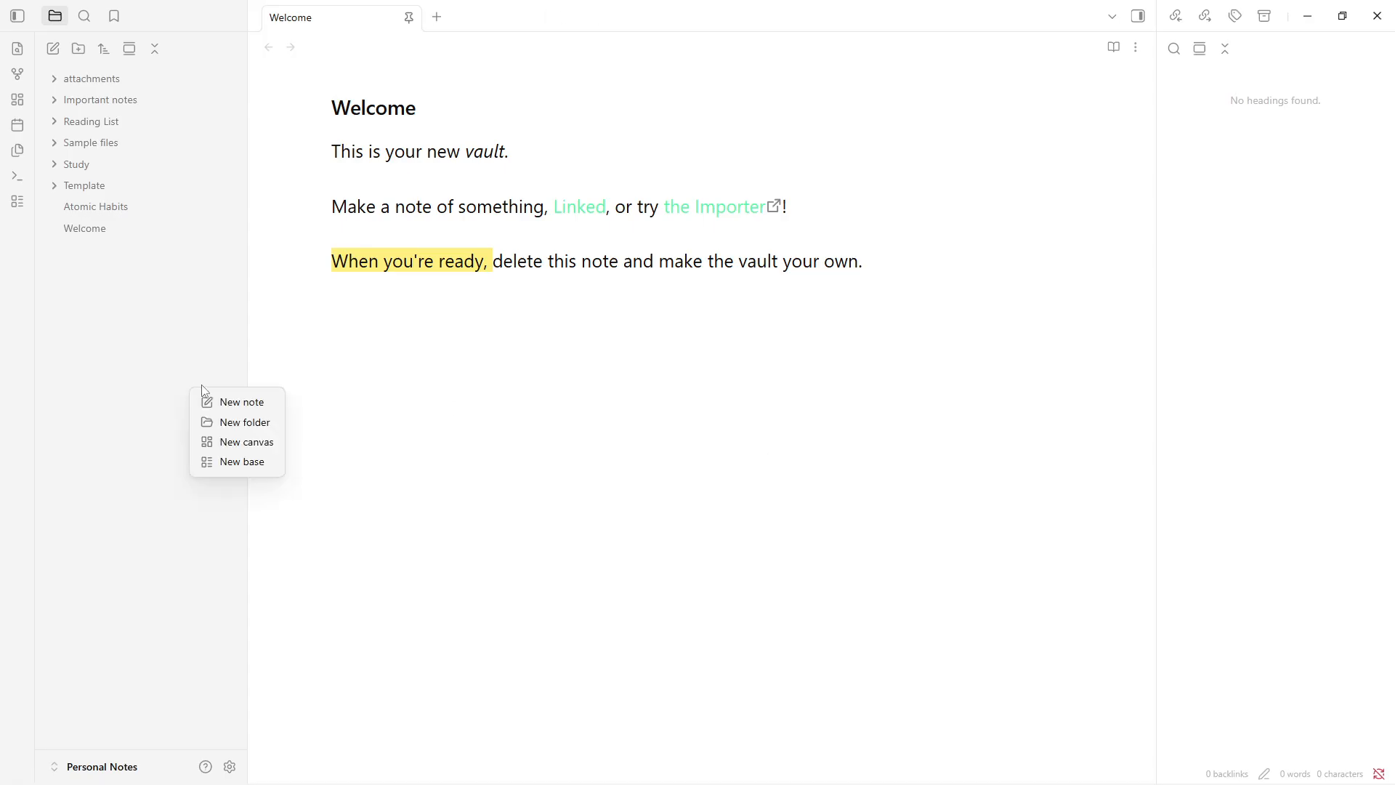
left_click(220, 421)
type("Habit Tracker.")
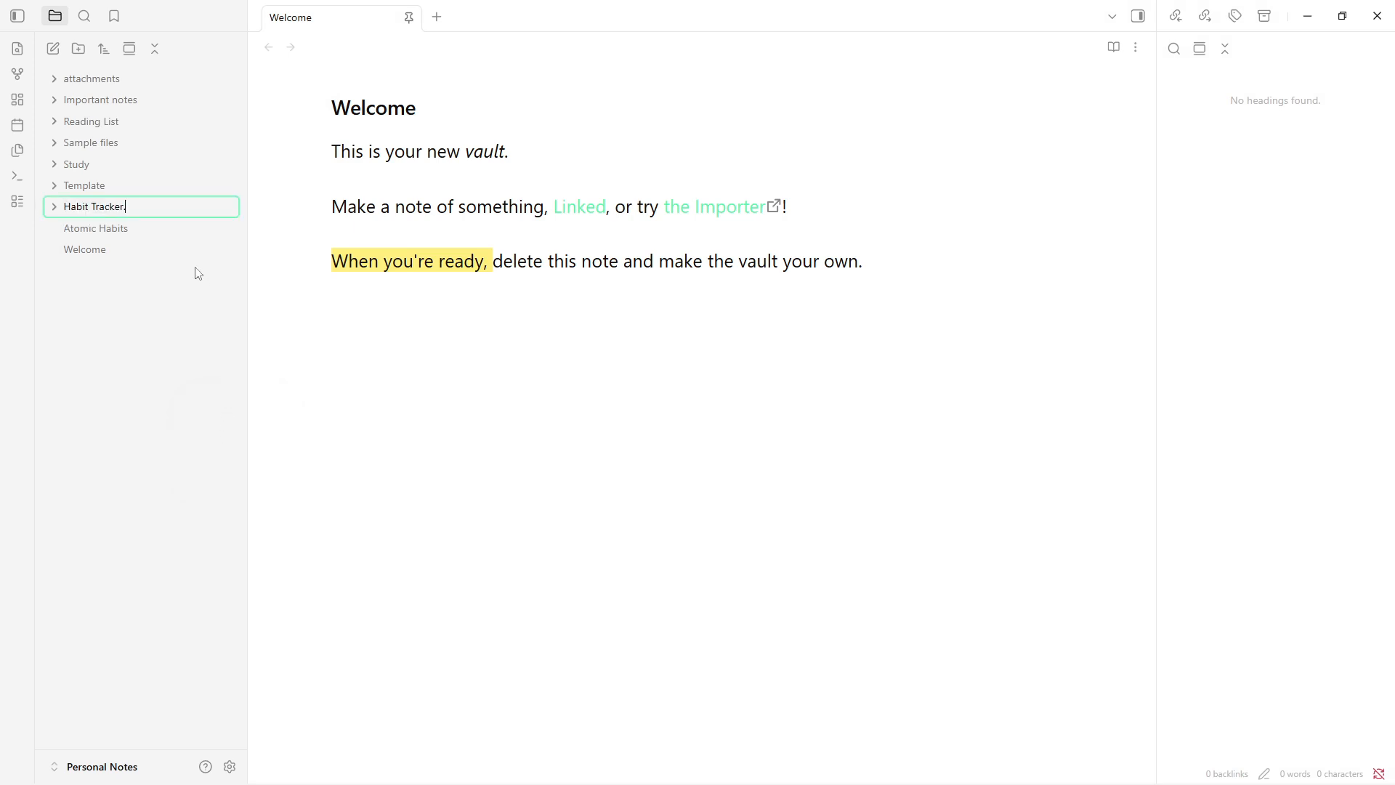
left_click(188, 356)
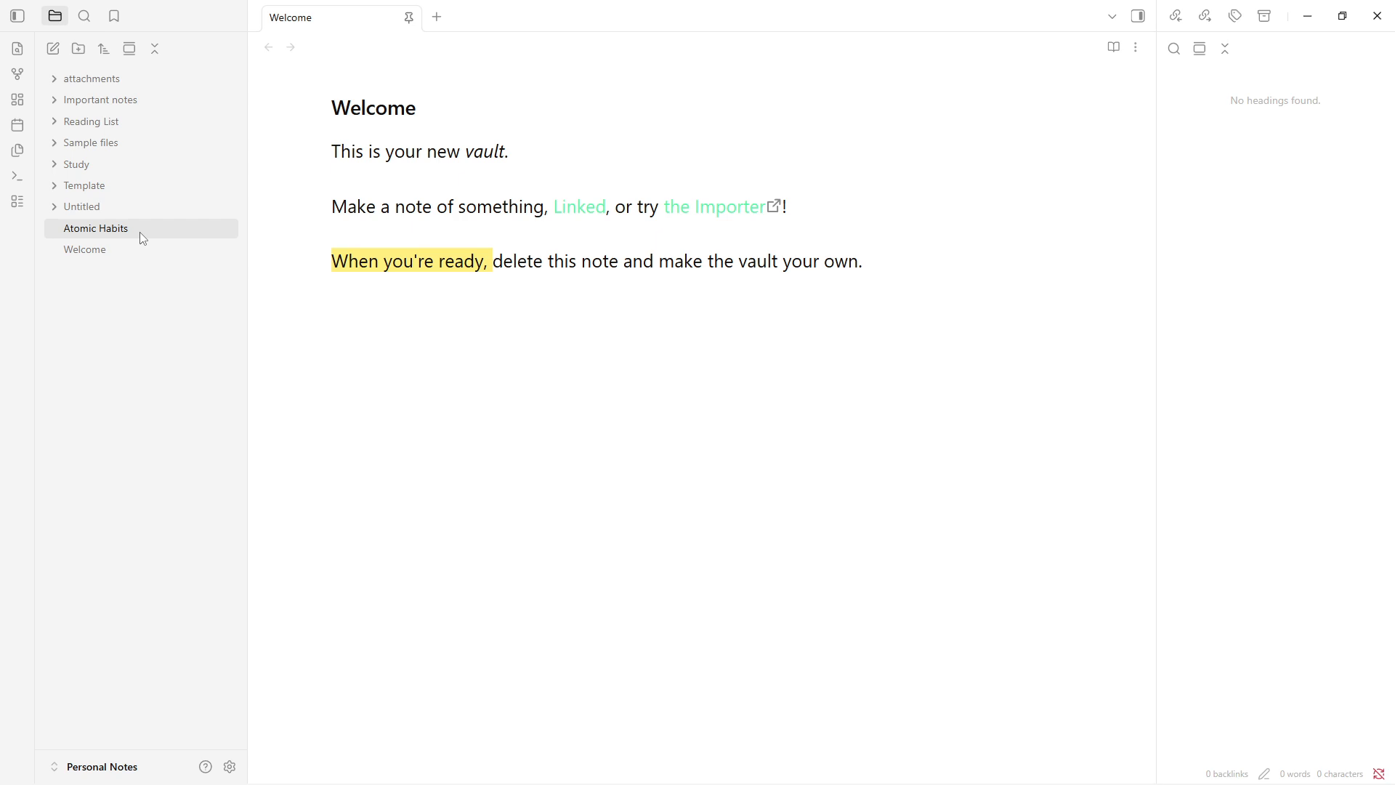
Step: Open the Atomic Habits note and retitle it Habit Dashboard
left_click(139, 232)
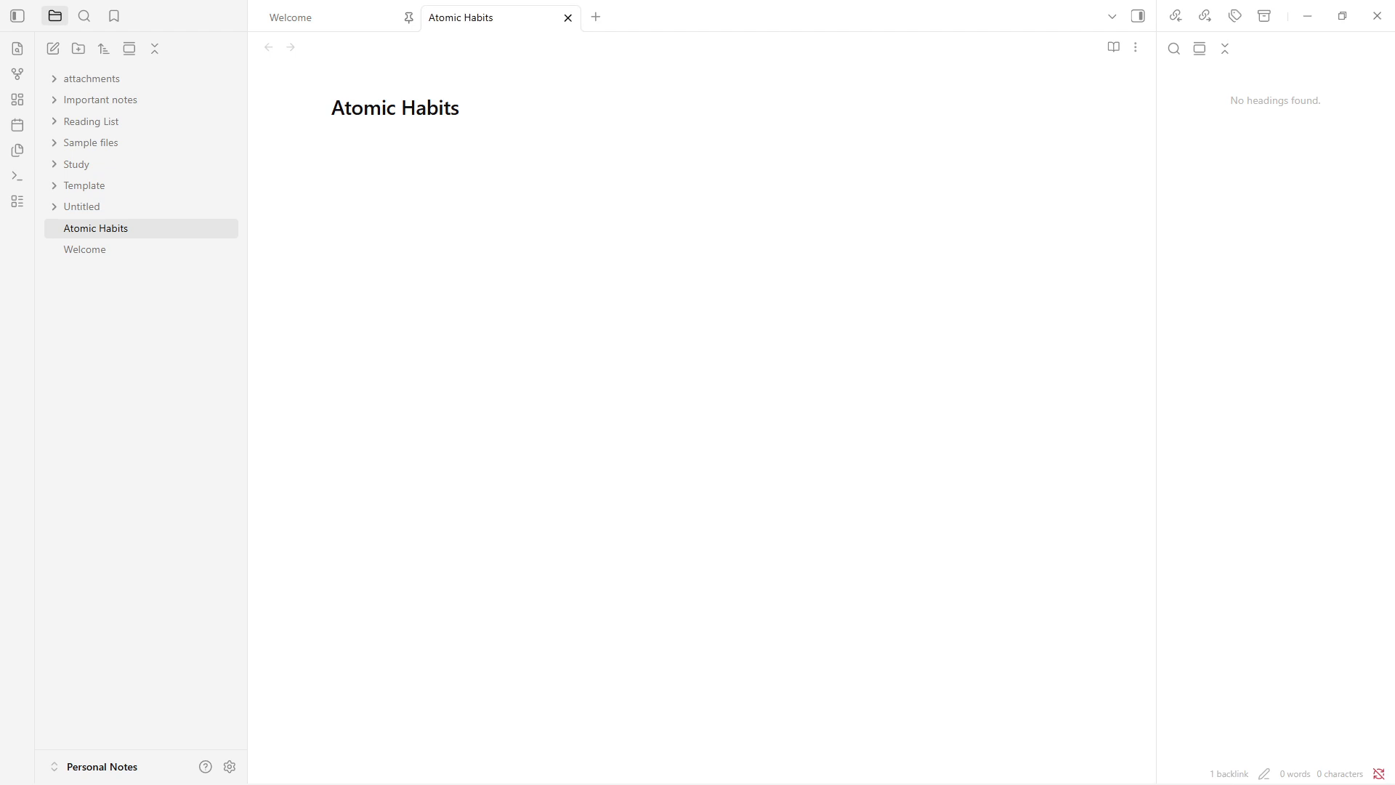
left_click(492, 115)
key("ctrl+a")
type("Habit Dashboard.")
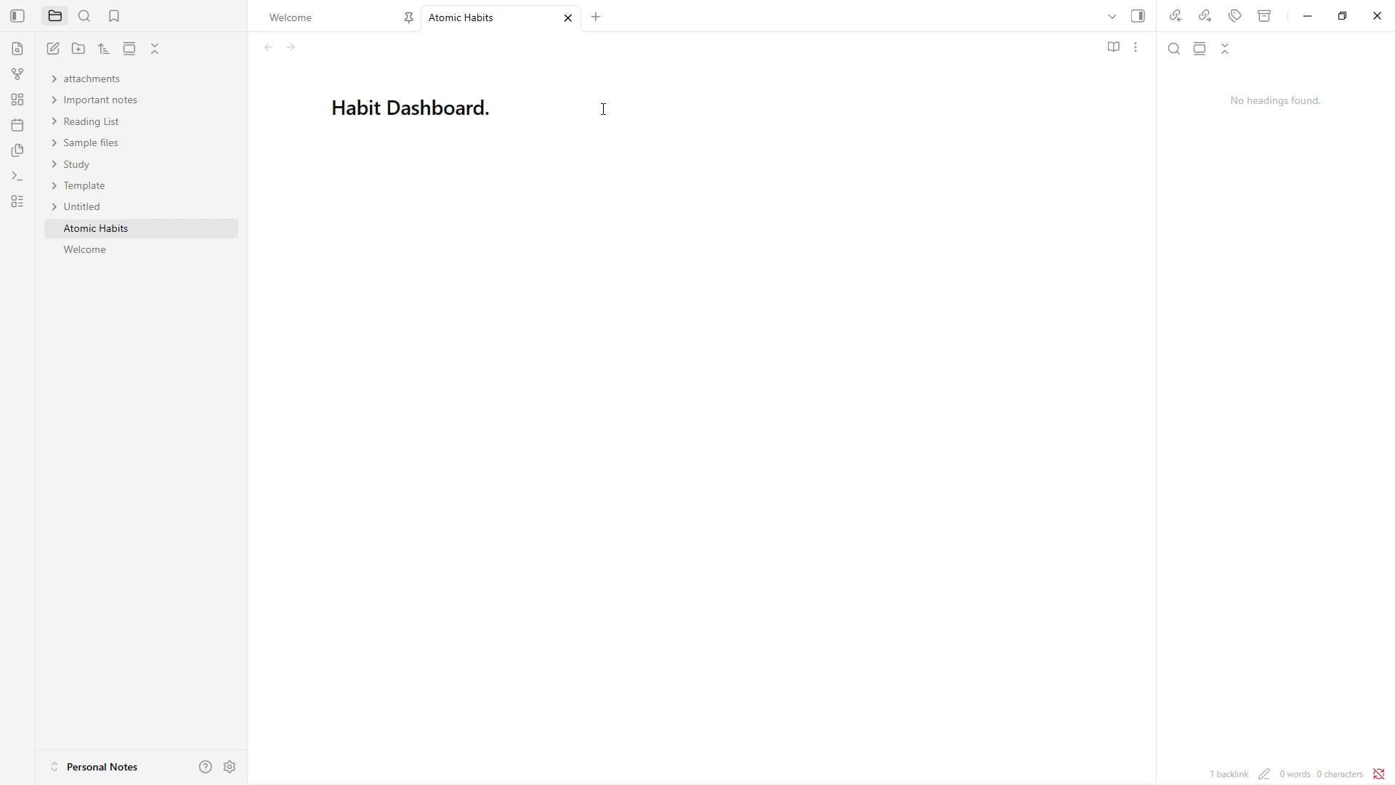
key("BackSpace")
left_click_drag(94, 233, 138, 226)
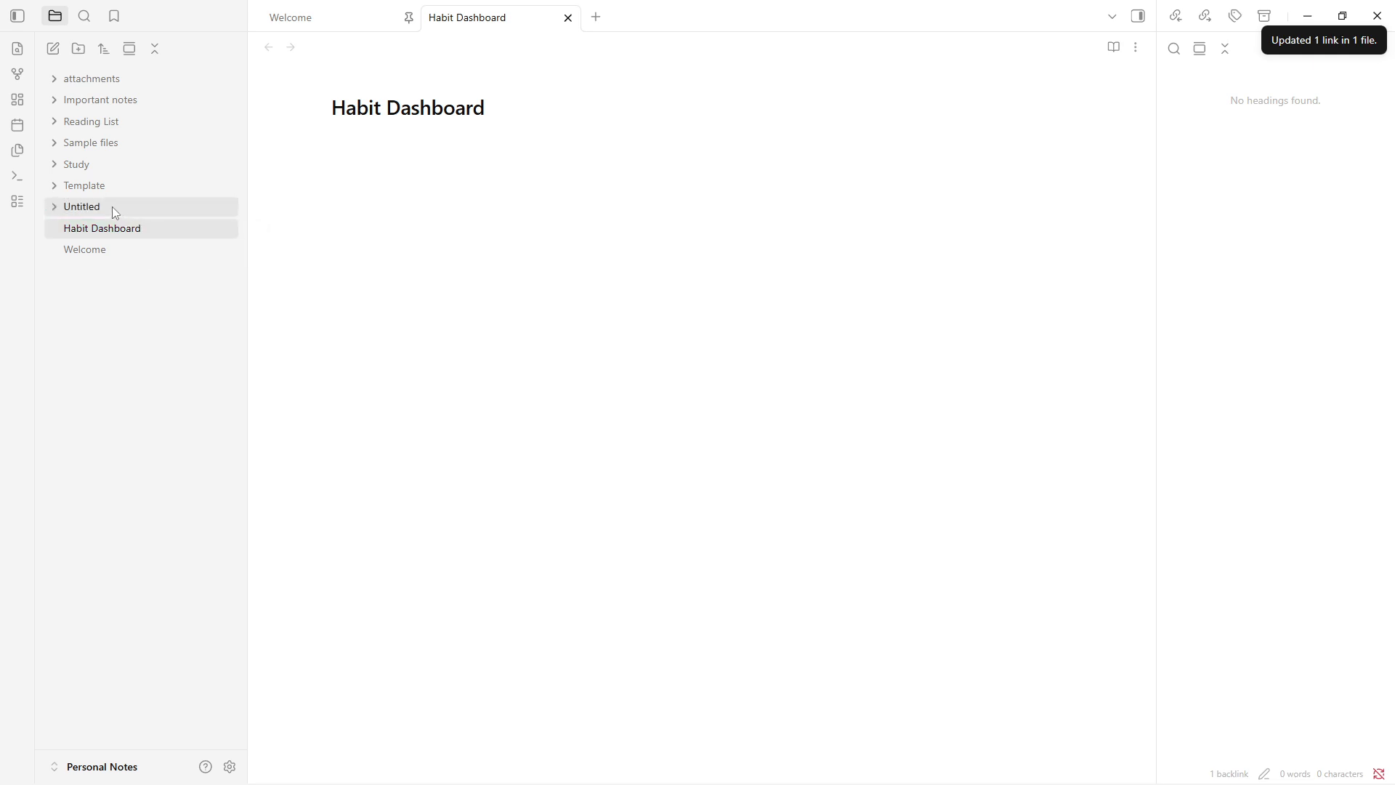
Step: Rename the Untitled folder as "habit tracker" and move the Habit Dashboard note into it
right_click(113, 209)
left_click(159, 469)
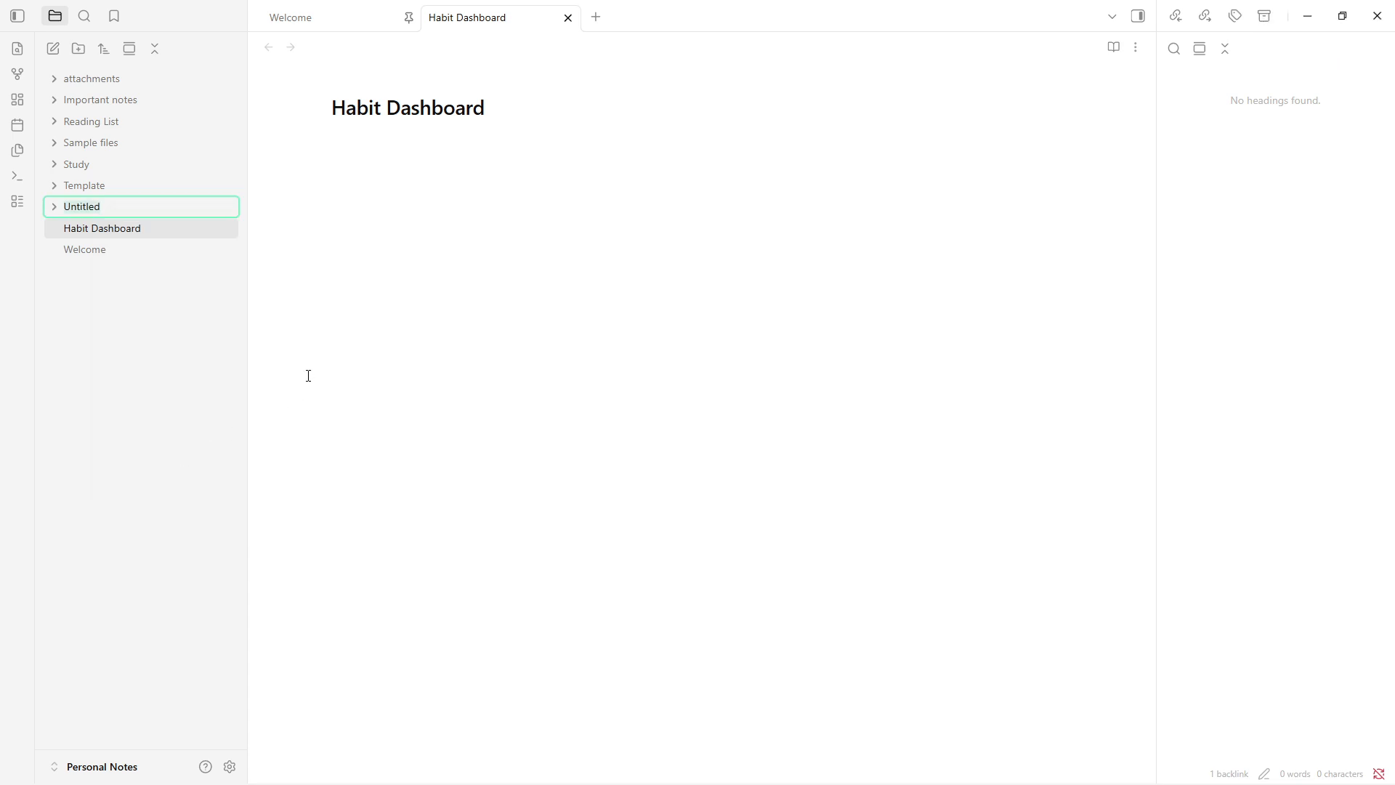
type("habit tracker")
key("Return")
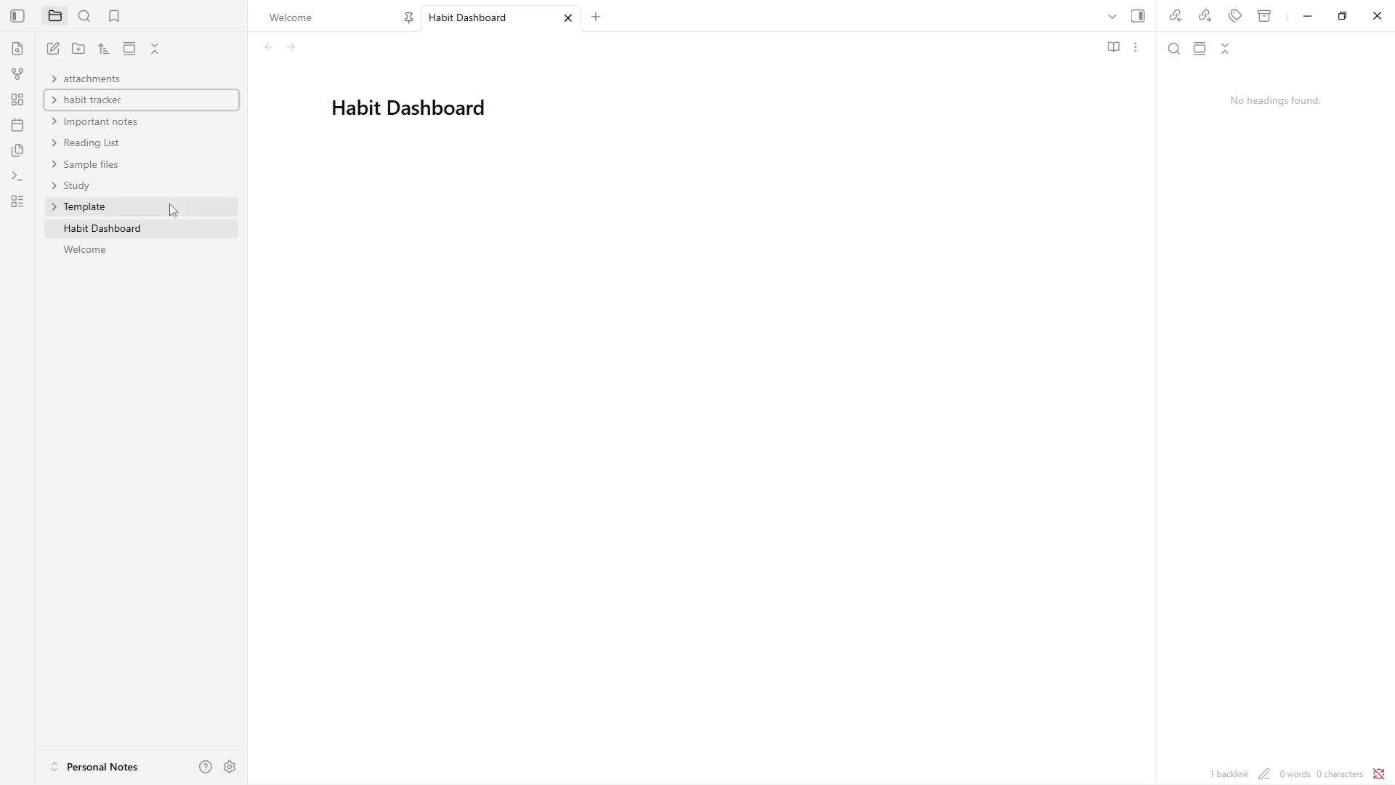
left_click_drag(154, 228, 127, 115)
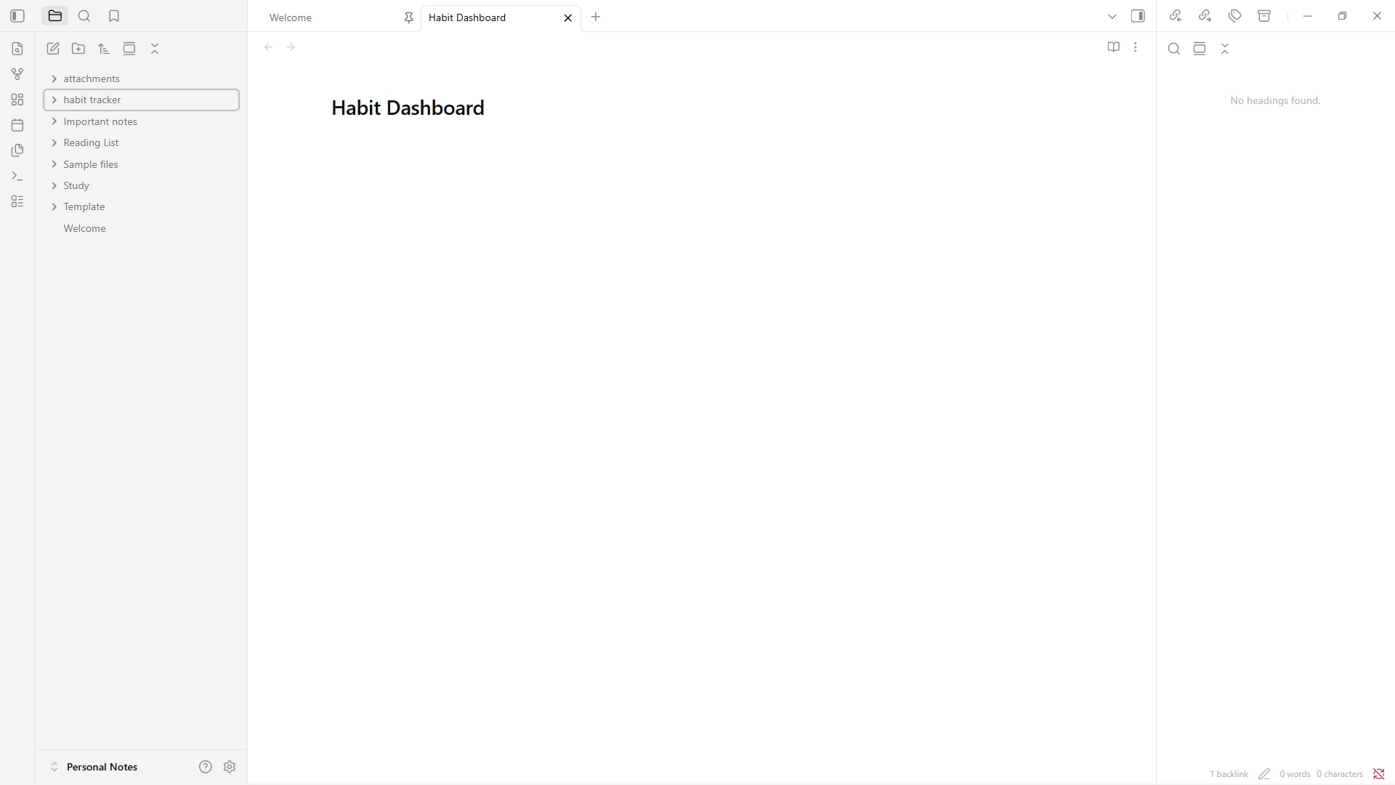
Step: Add the level-one heading "Daily Habit Tracker" to the body of the Habit Dashboard note
left_click(495, 228)
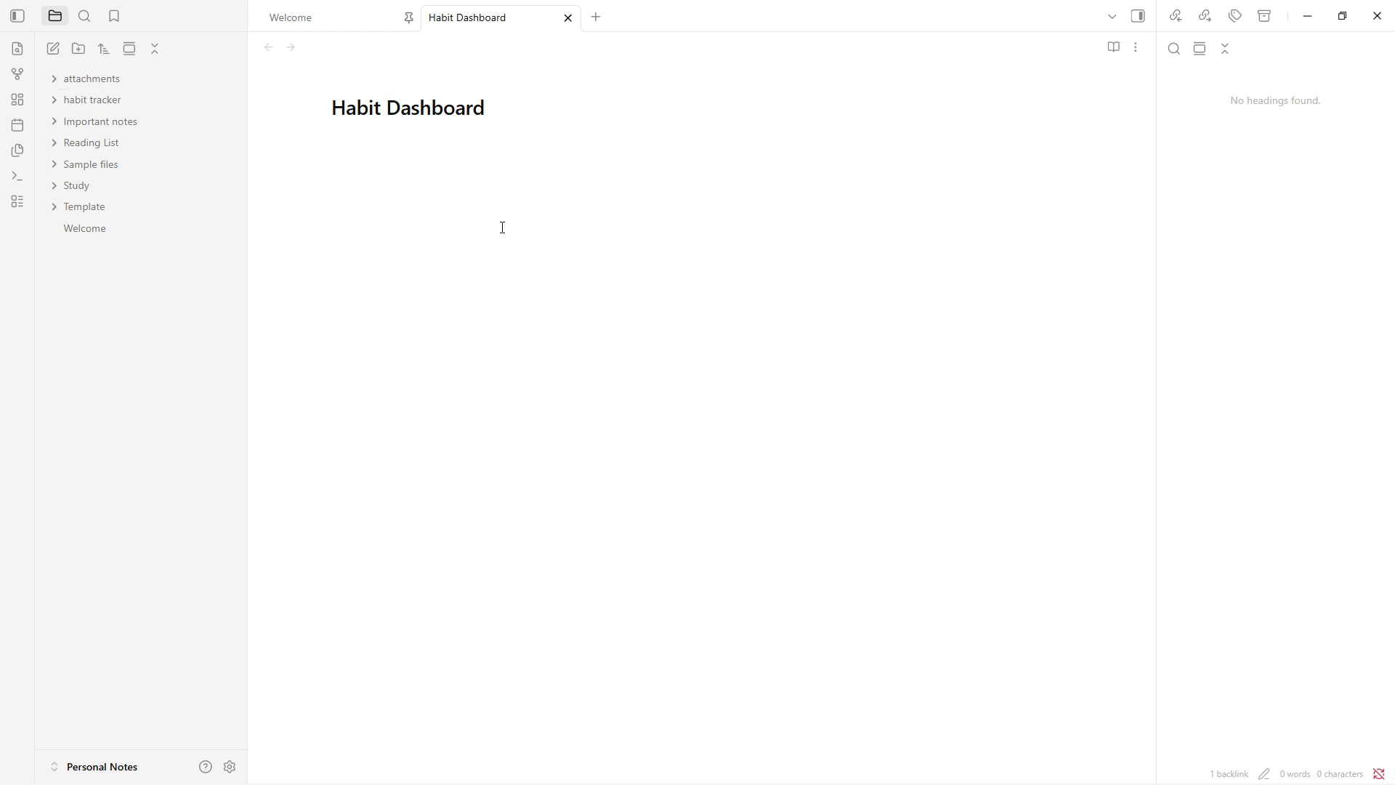
type("# Daily Habit Tracker")
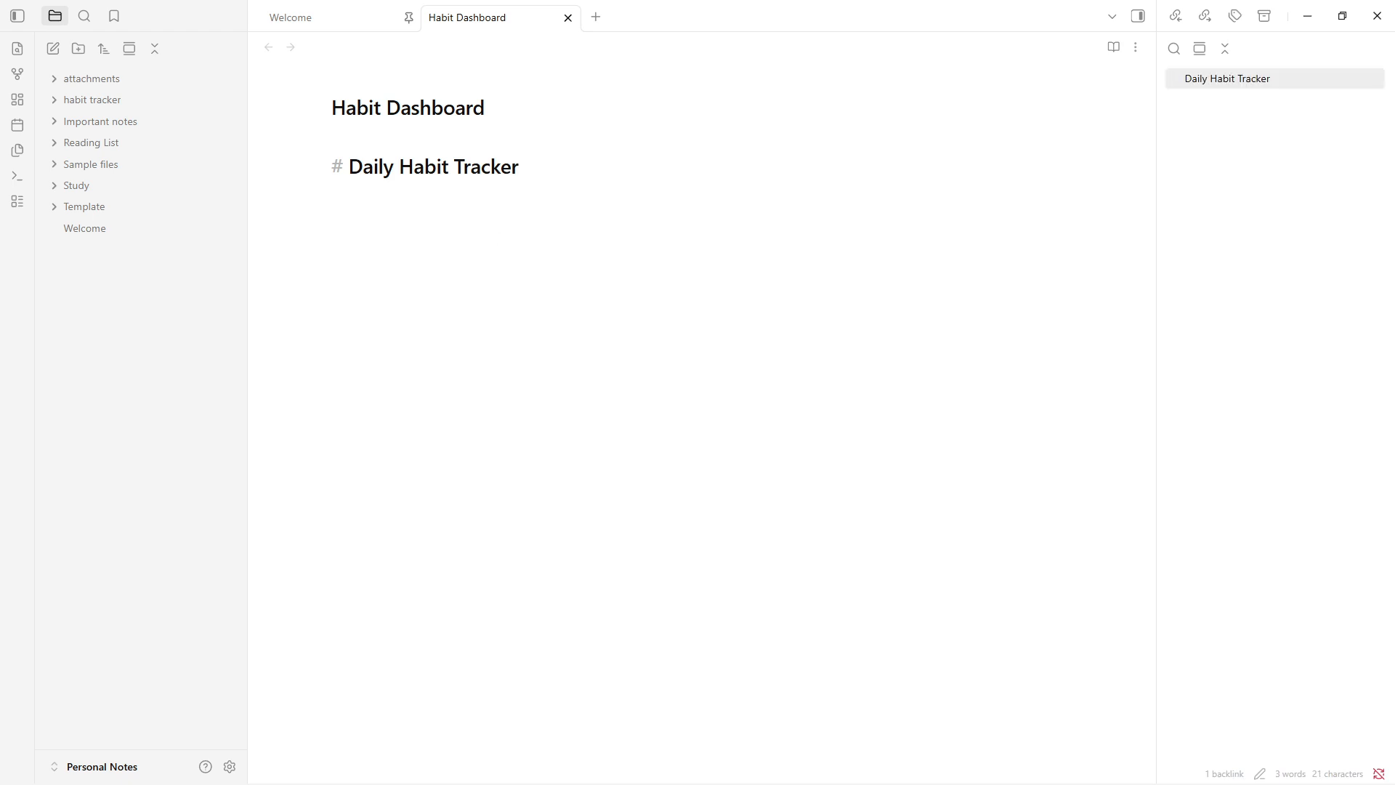
key("alt+Tab")
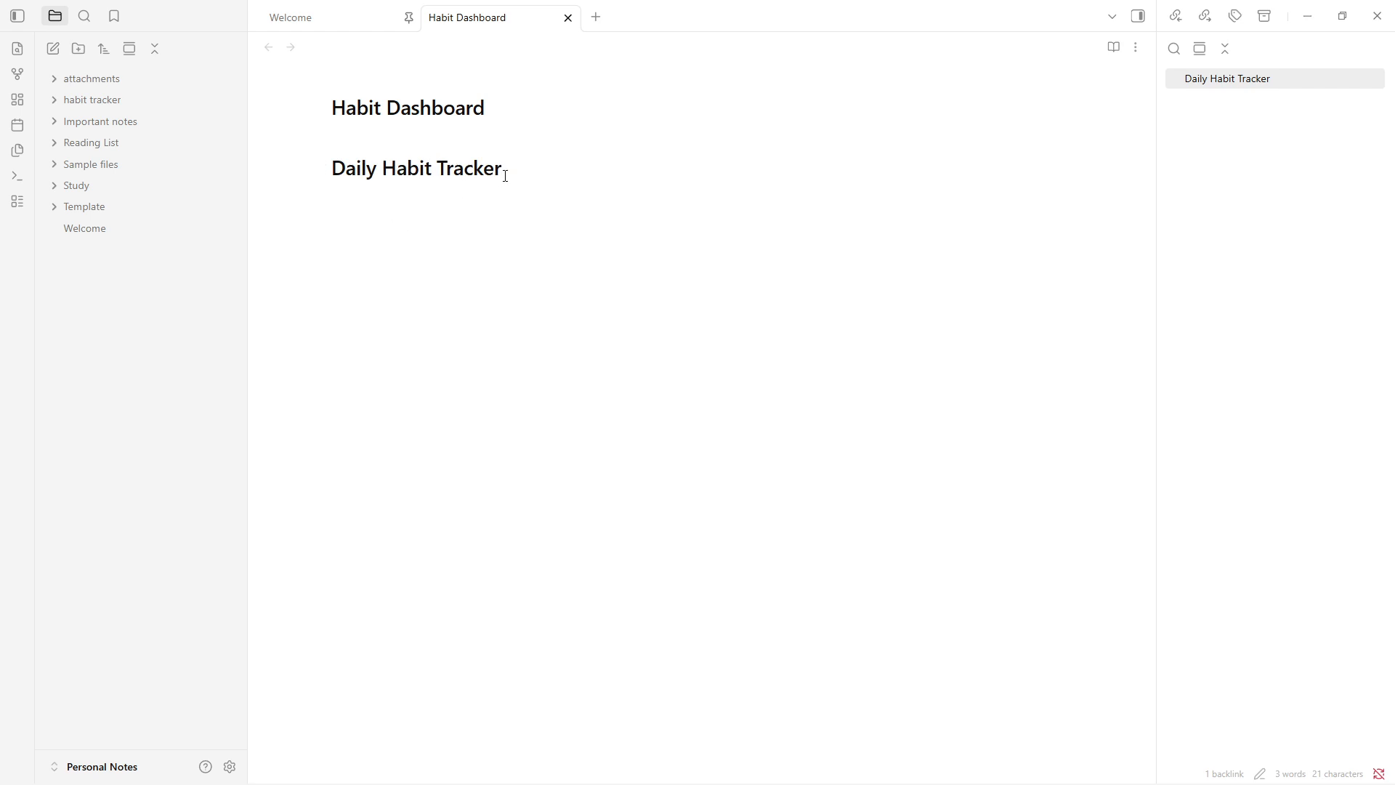
Step: Add the level-two heading "🗓️ Habits" below the Daily Habit Tracker heading
left_click(505, 175)
key("Return")
key("Return")
type("##")
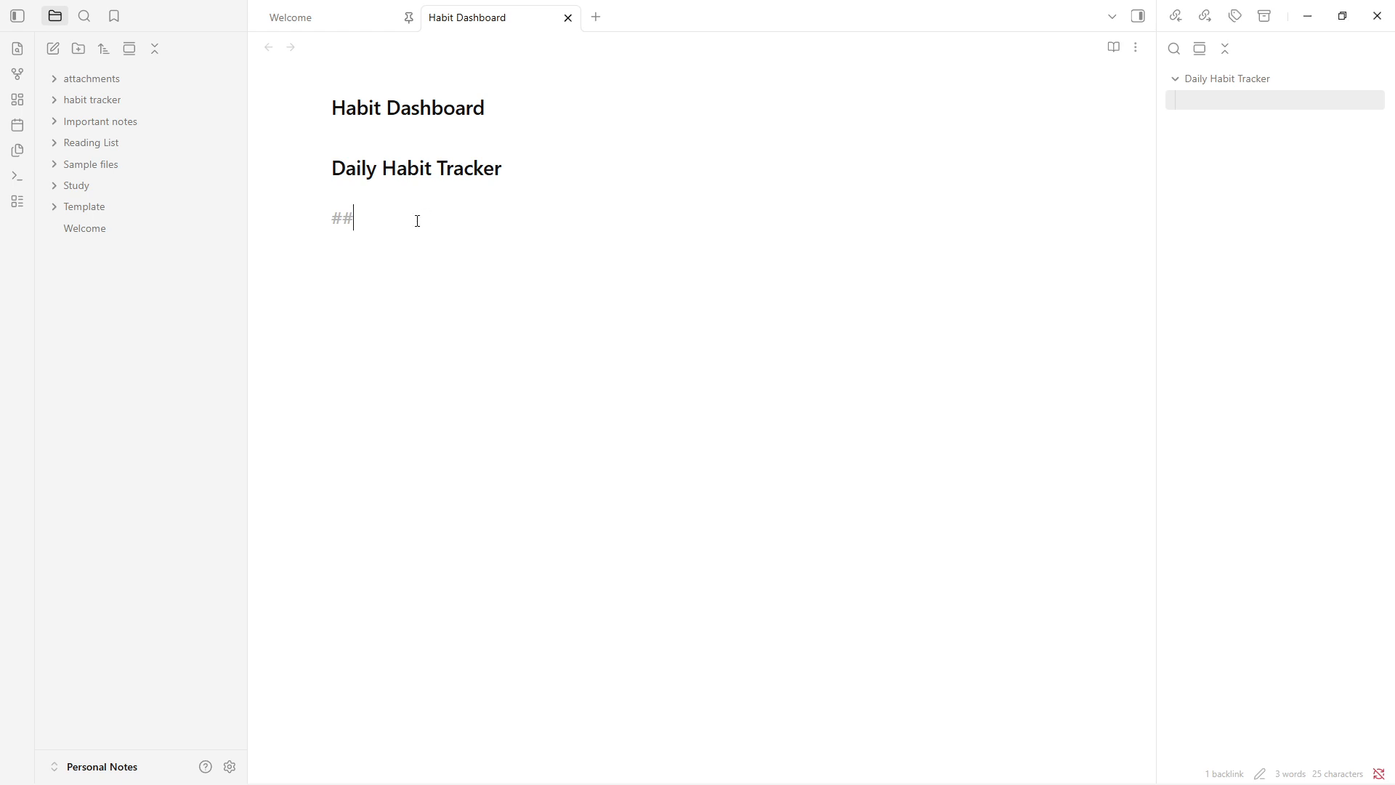
type("🗓️ Habits")
key("Return")
key("Return")
Step: Start a task checklist under the Habits heading with the items Exercise and Read 20 Minutes
type("[")
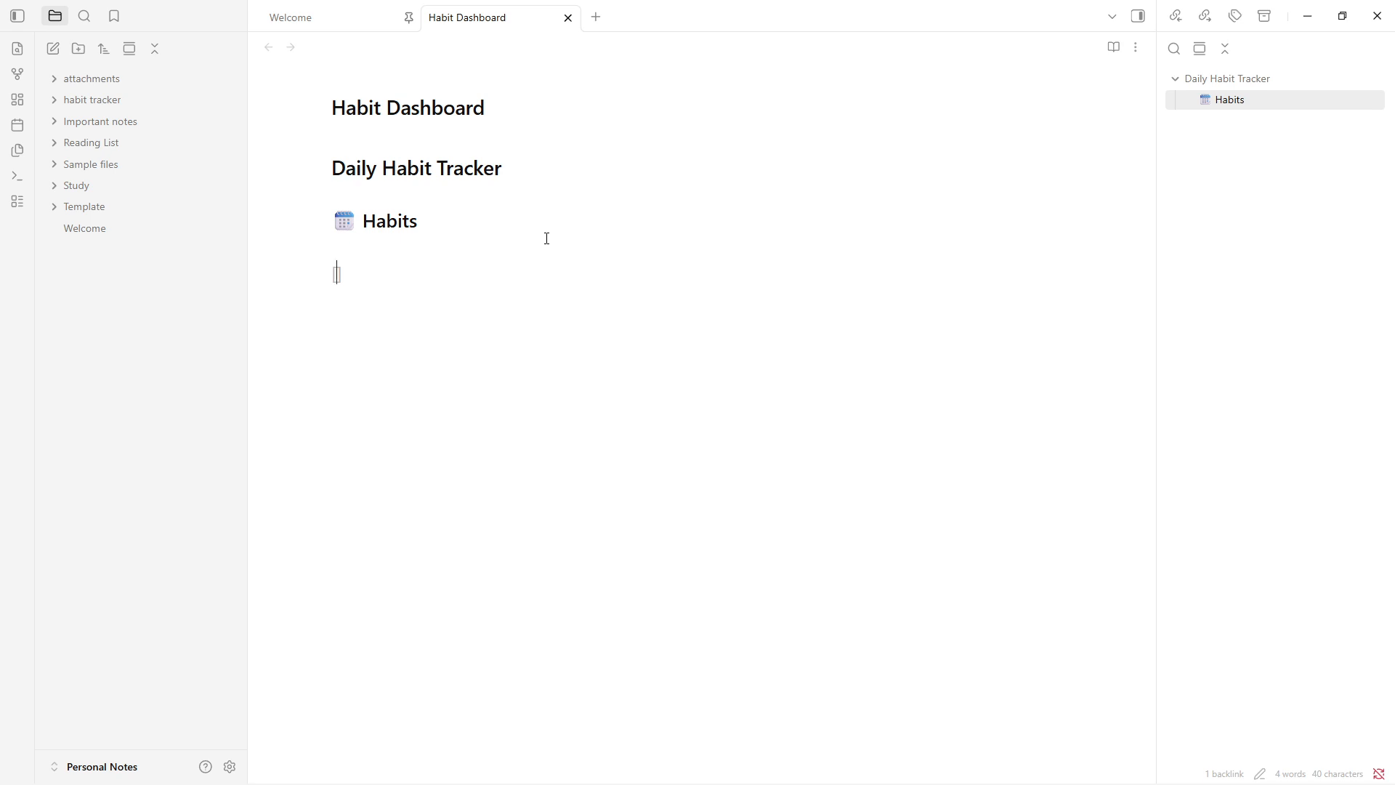
key("BackSpace")
type("- p")
key("BackSpace")
type("[")
type("  E")
type("xer")
type("cise")
key("Return")
type("Read 20 Minutes")
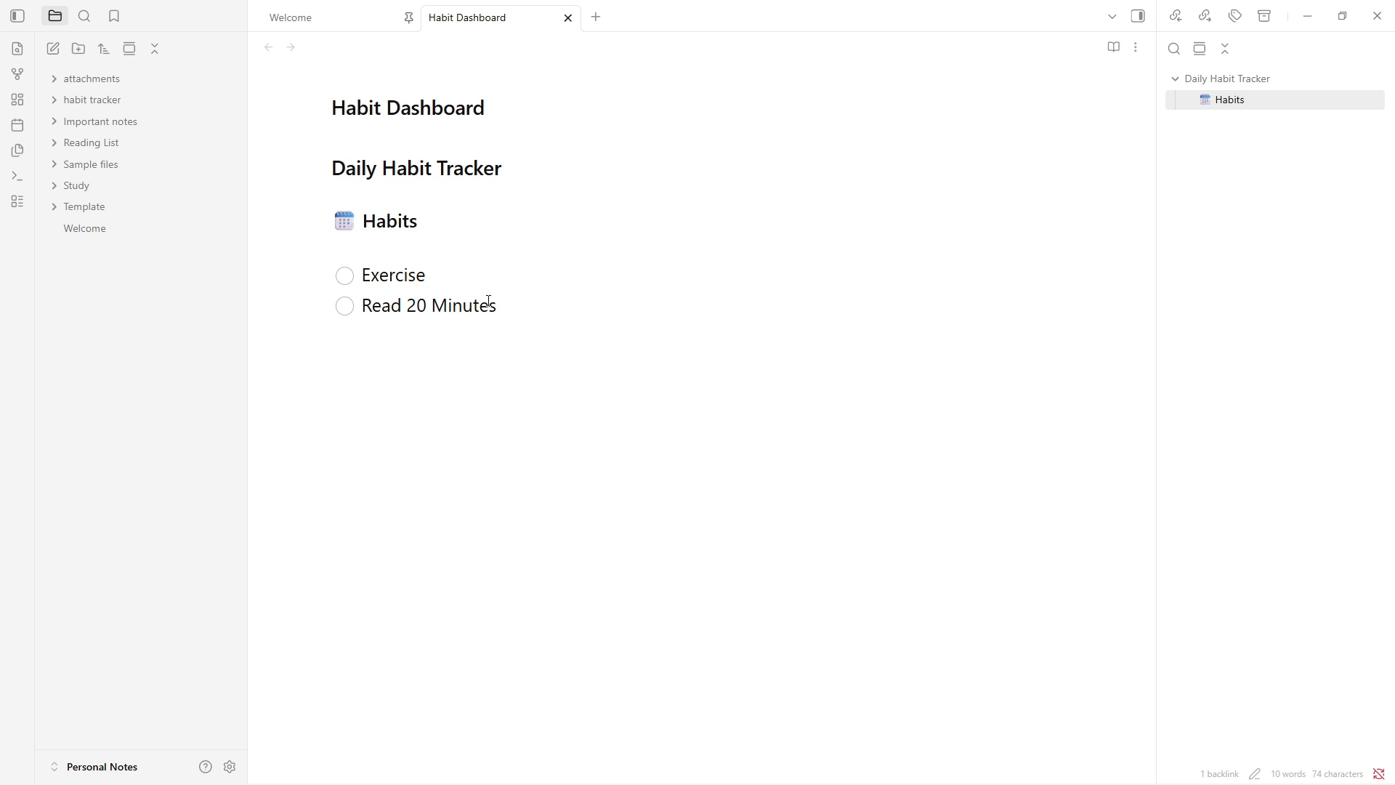
Step: Add the tasks Journal and Drink Water Goal to the end of the habits checklist
key("Return")
type("Journal")
key("Return")
type("Drink Water Goal")
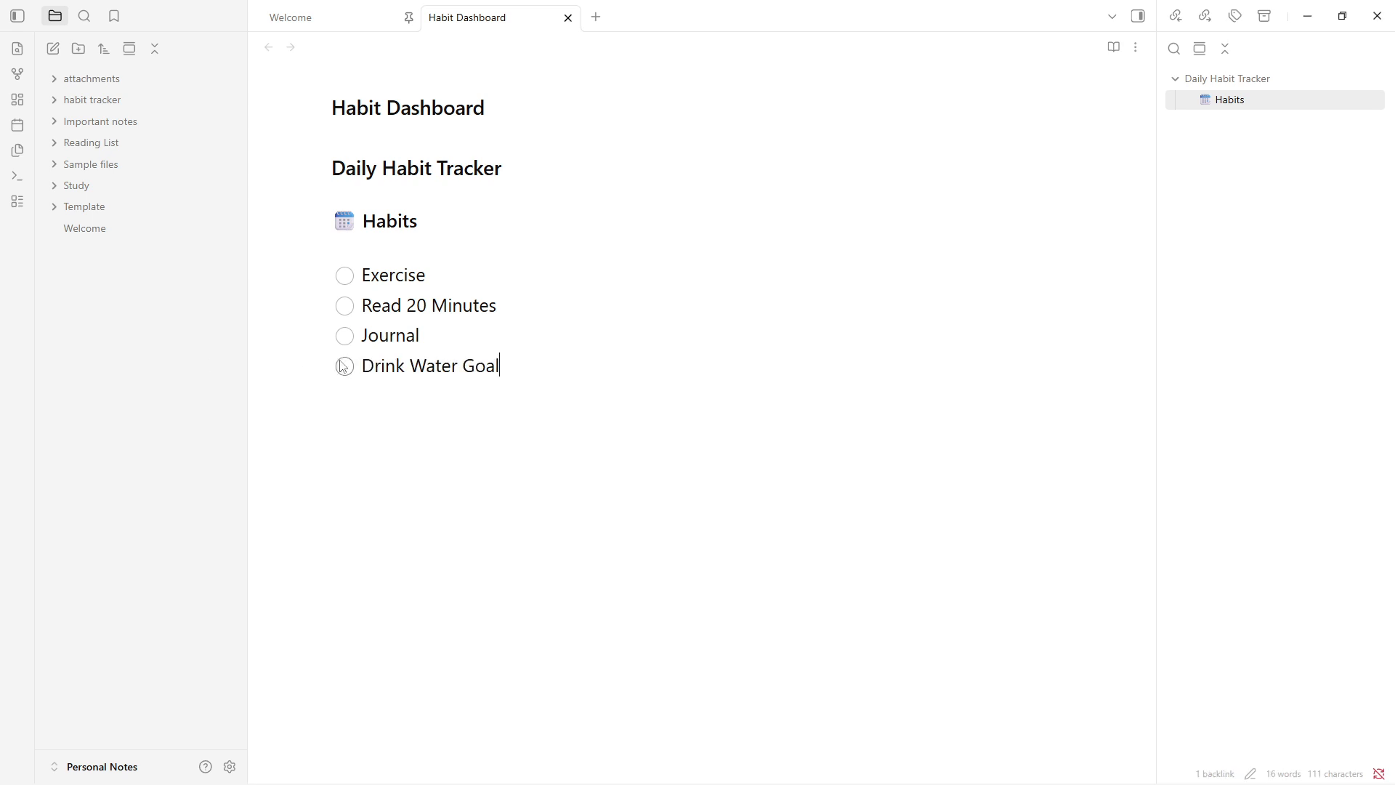
left_click(359, 366)
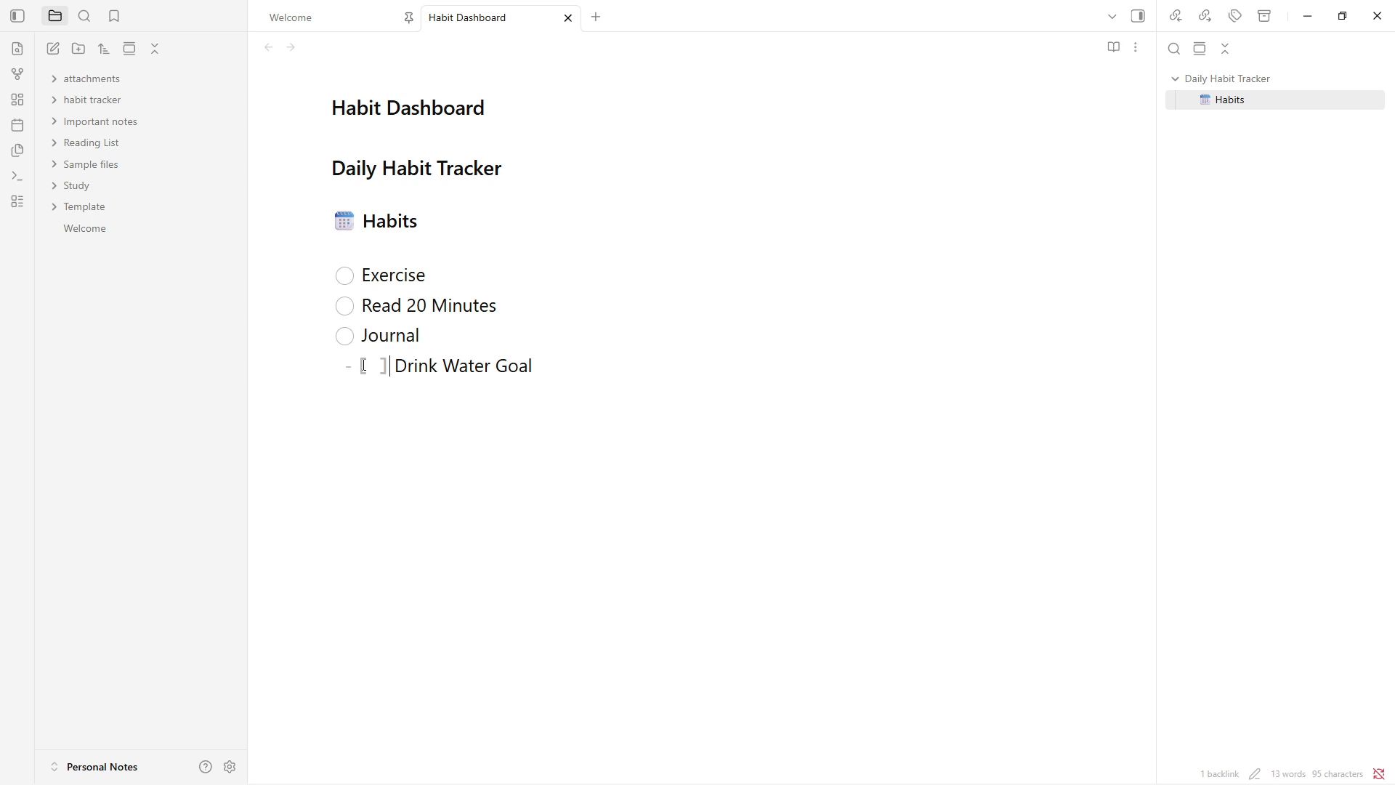
left_click(612, 366)
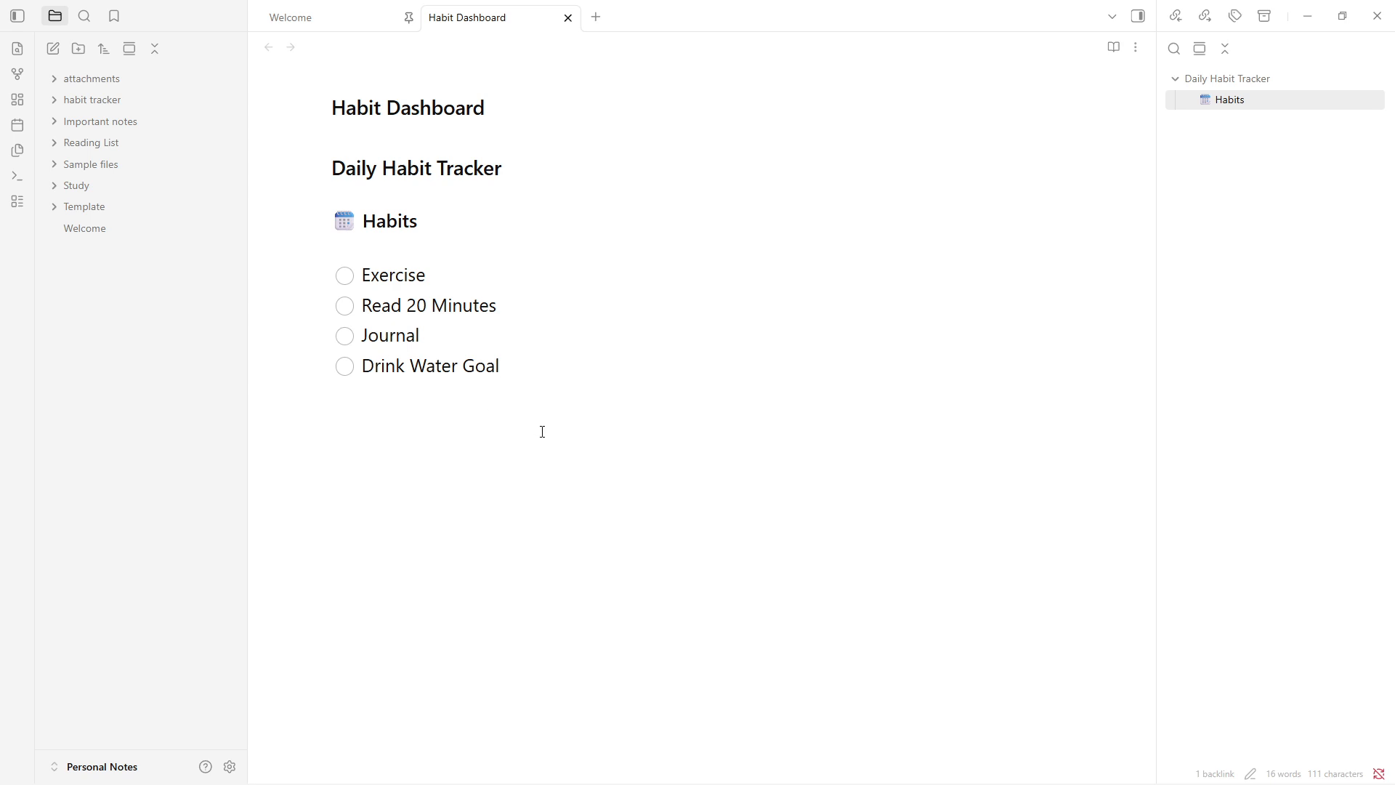
Step: Add the level-two heading "💭 Notes and Reflections -" below the habits checklist
key("Return")
key("Return")
type("## 💭 Notes and Reflections -")
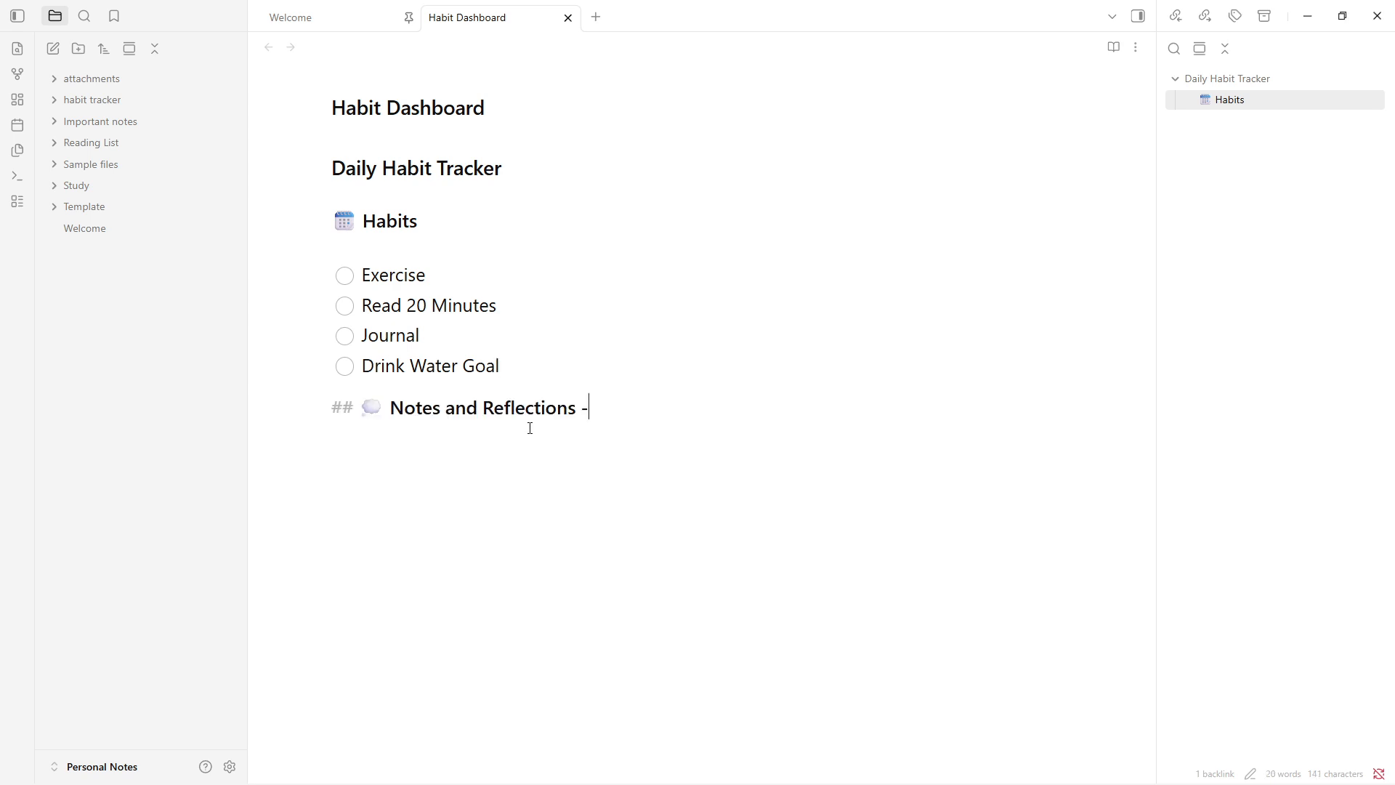
Step: Insert an empty line without a checkbox between Drink Water Goal and the Notes and Reflections heading
left_click(554, 367)
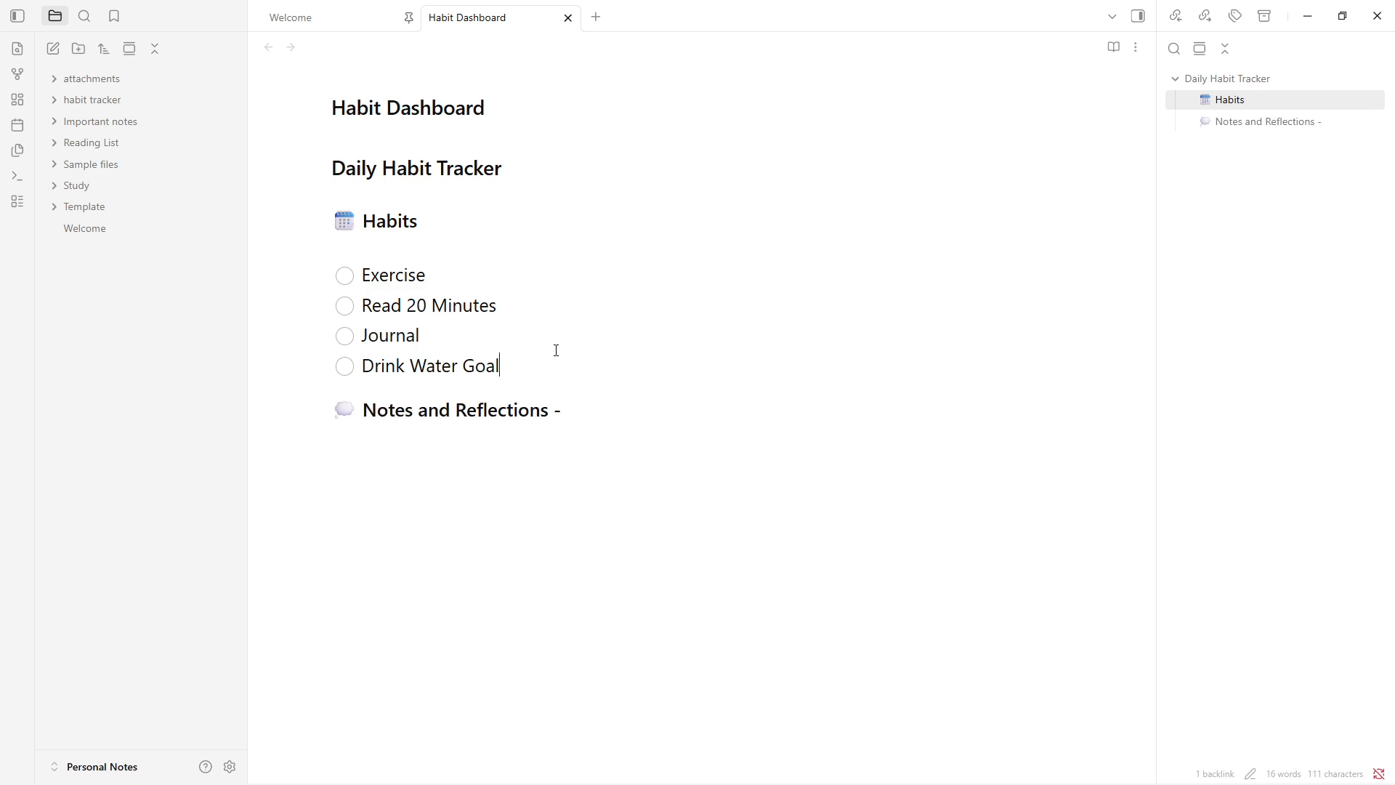
key("Return")
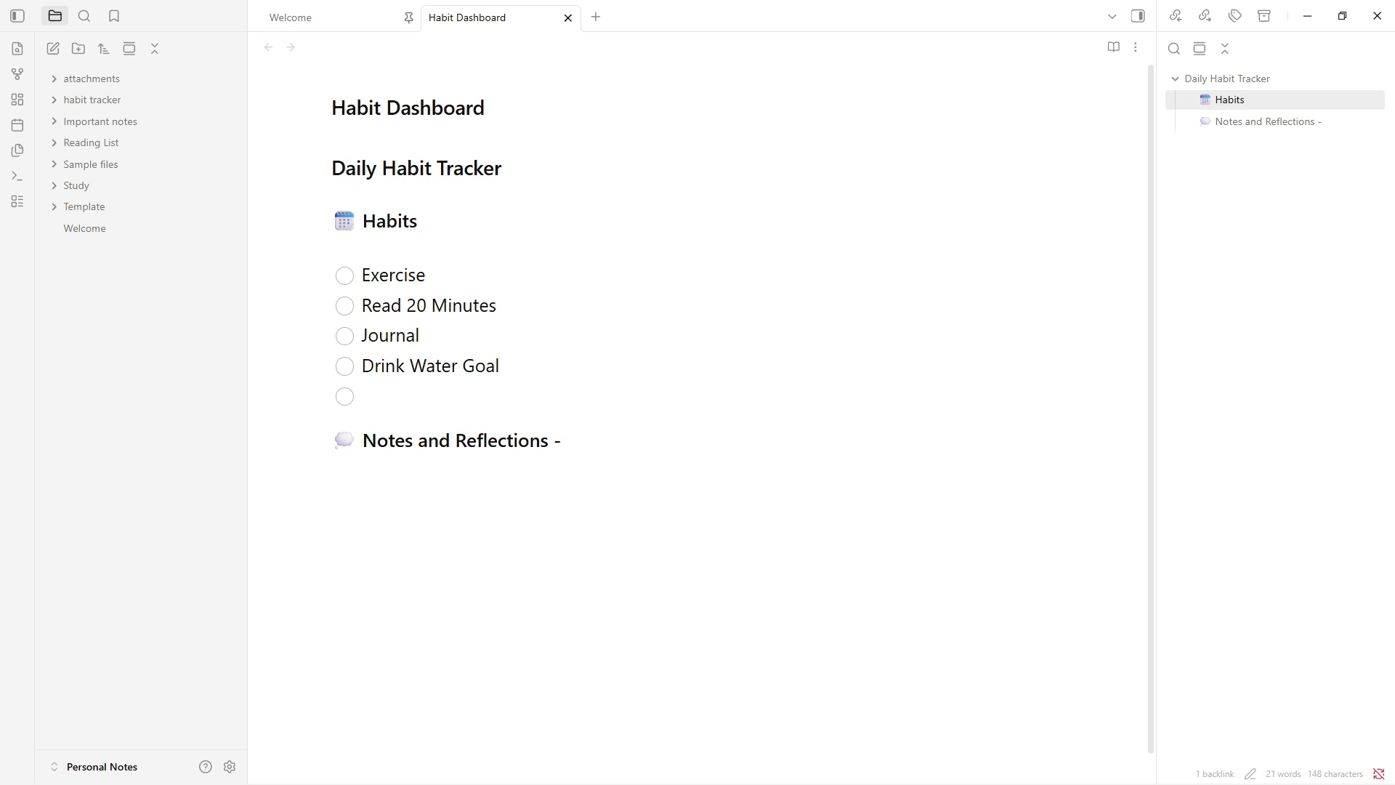
key("BackSpace")
key("BackSpace")
key("BackSpace")
key("BackSpace")
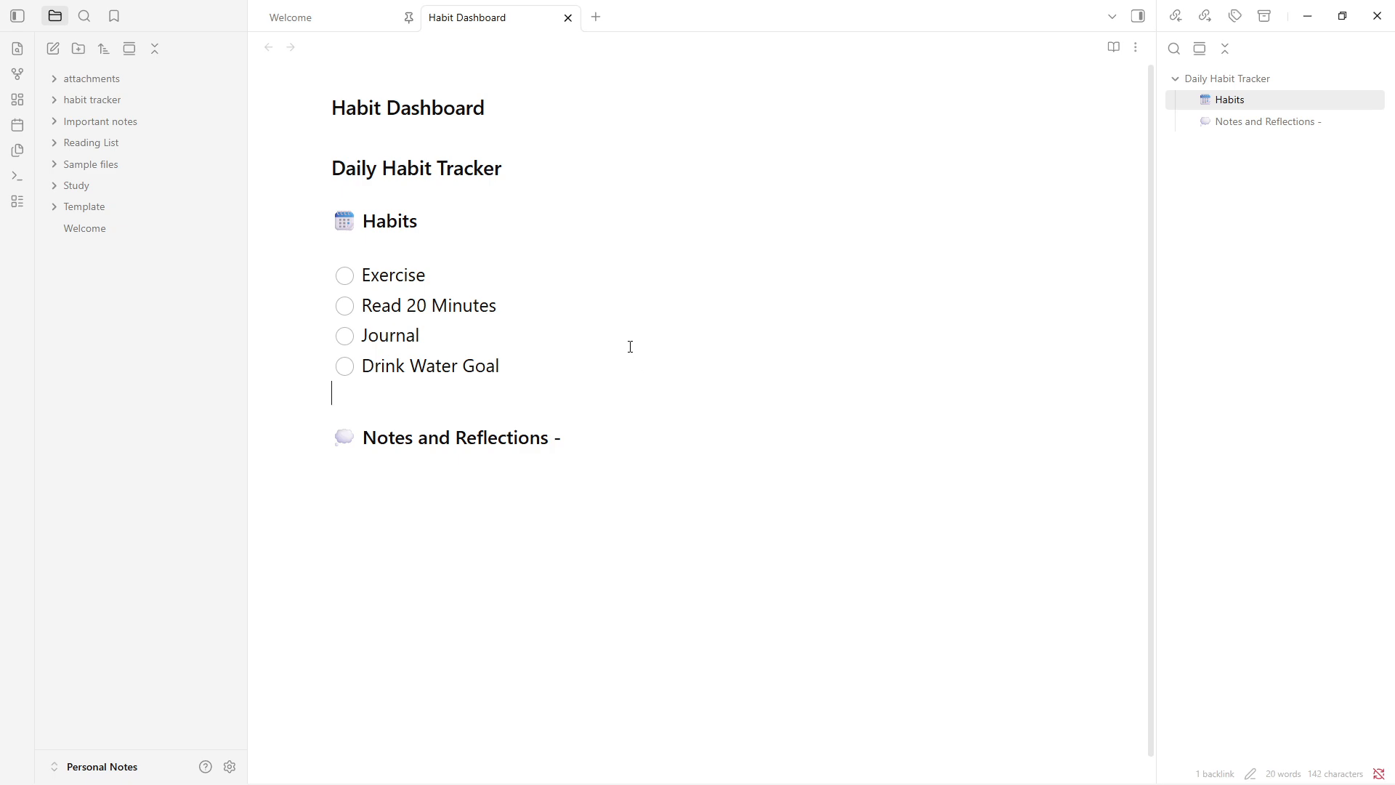
Step: Move the trailing dash of the Notes and Reflections heading onto its own line as an empty bullet
left_click(587, 438)
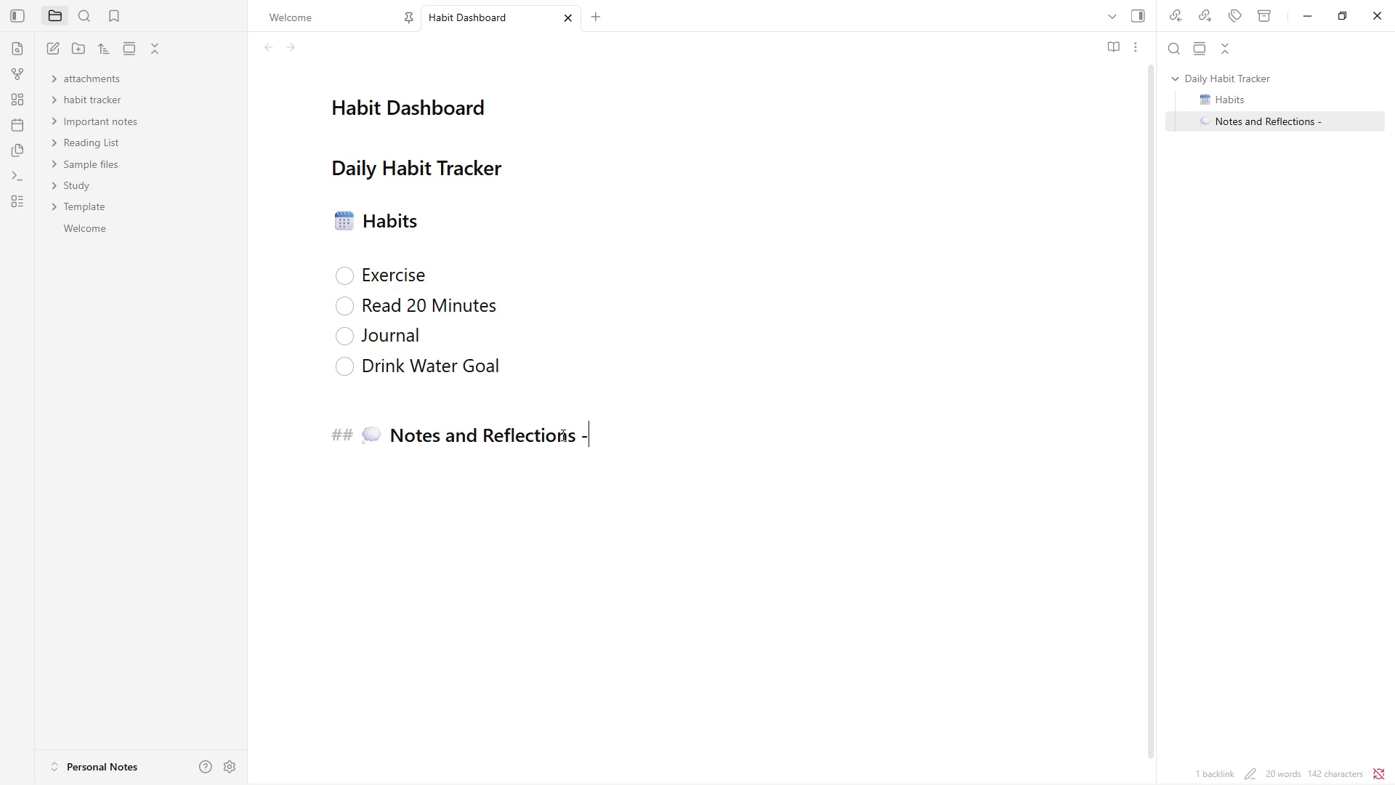
left_click(583, 435)
key("Return")
left_click(637, 418)
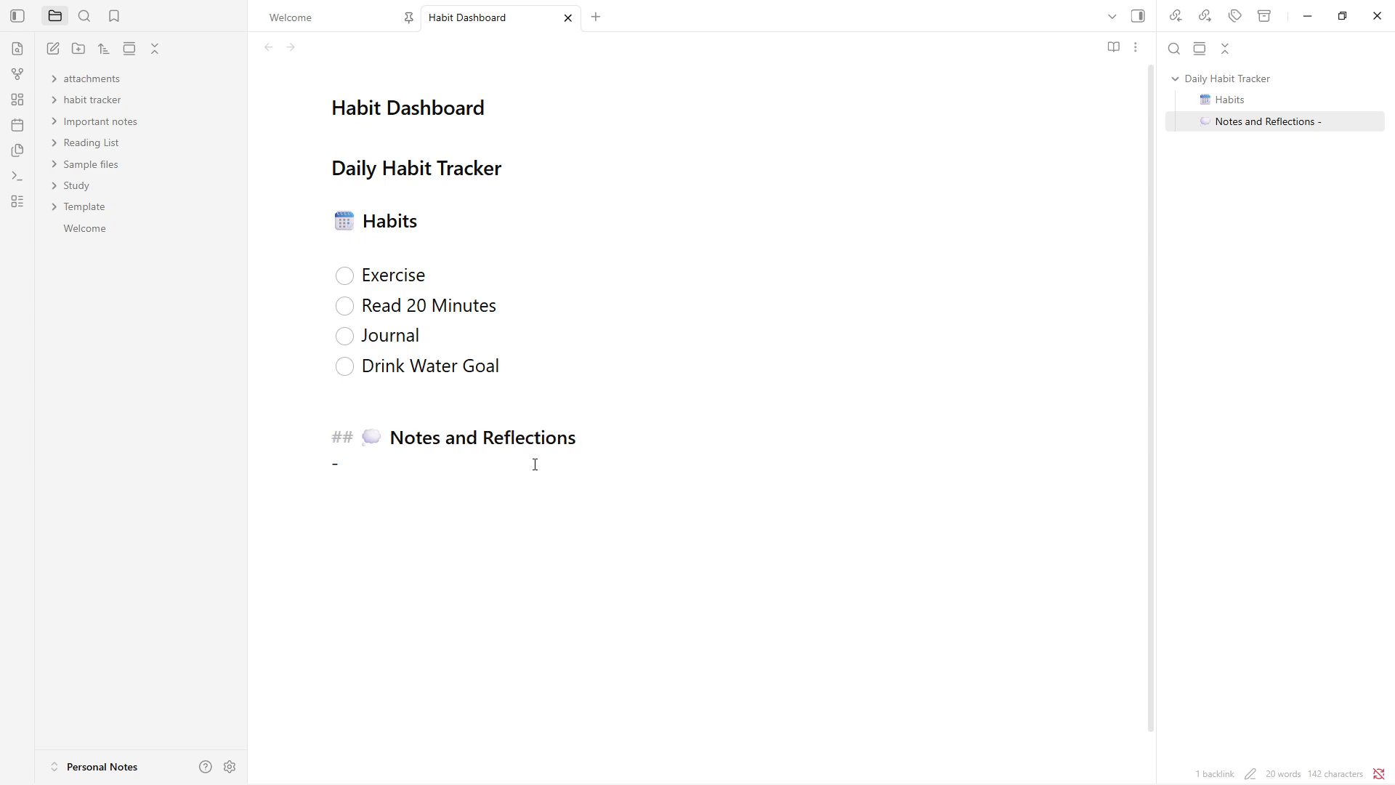
left_click(428, 469)
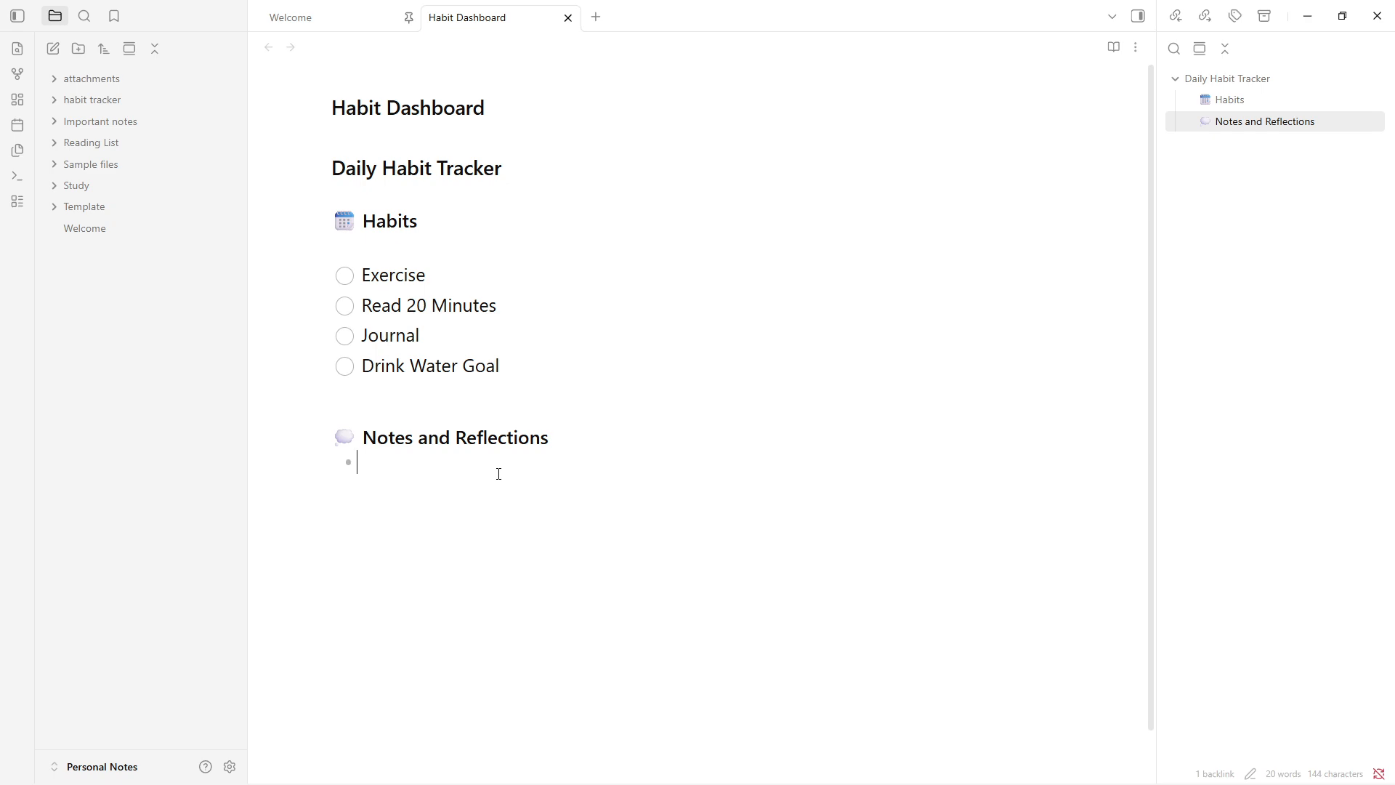
Step: Add the bullet "missed workout" under the Notes and Reflections heading and end the bulleted list
type("missed workout")
key("Return")
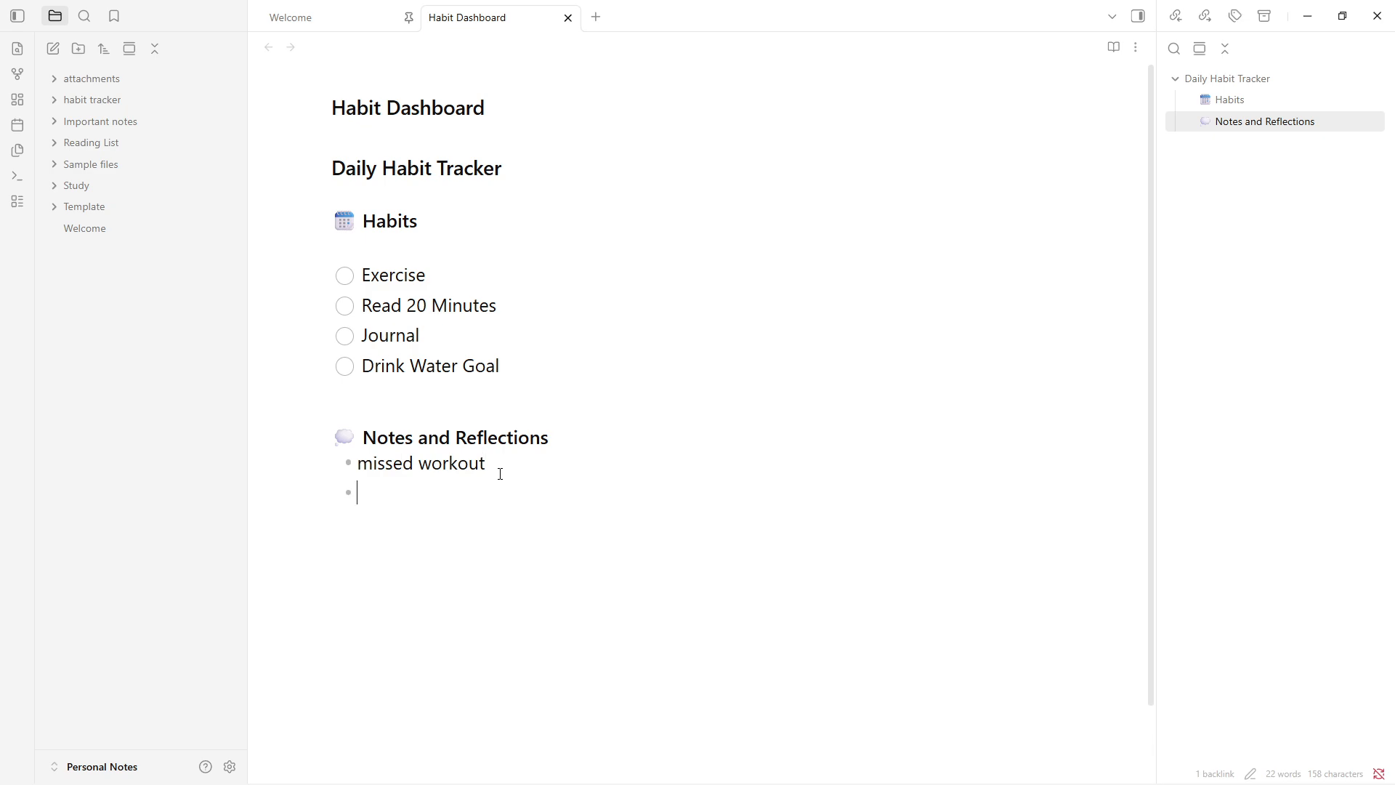
key("Return")
Step: Add the level-one heading "Sample Daily Log" below the Notes and Reflections section
left_click(540, 486)
key("Return")
type("#")
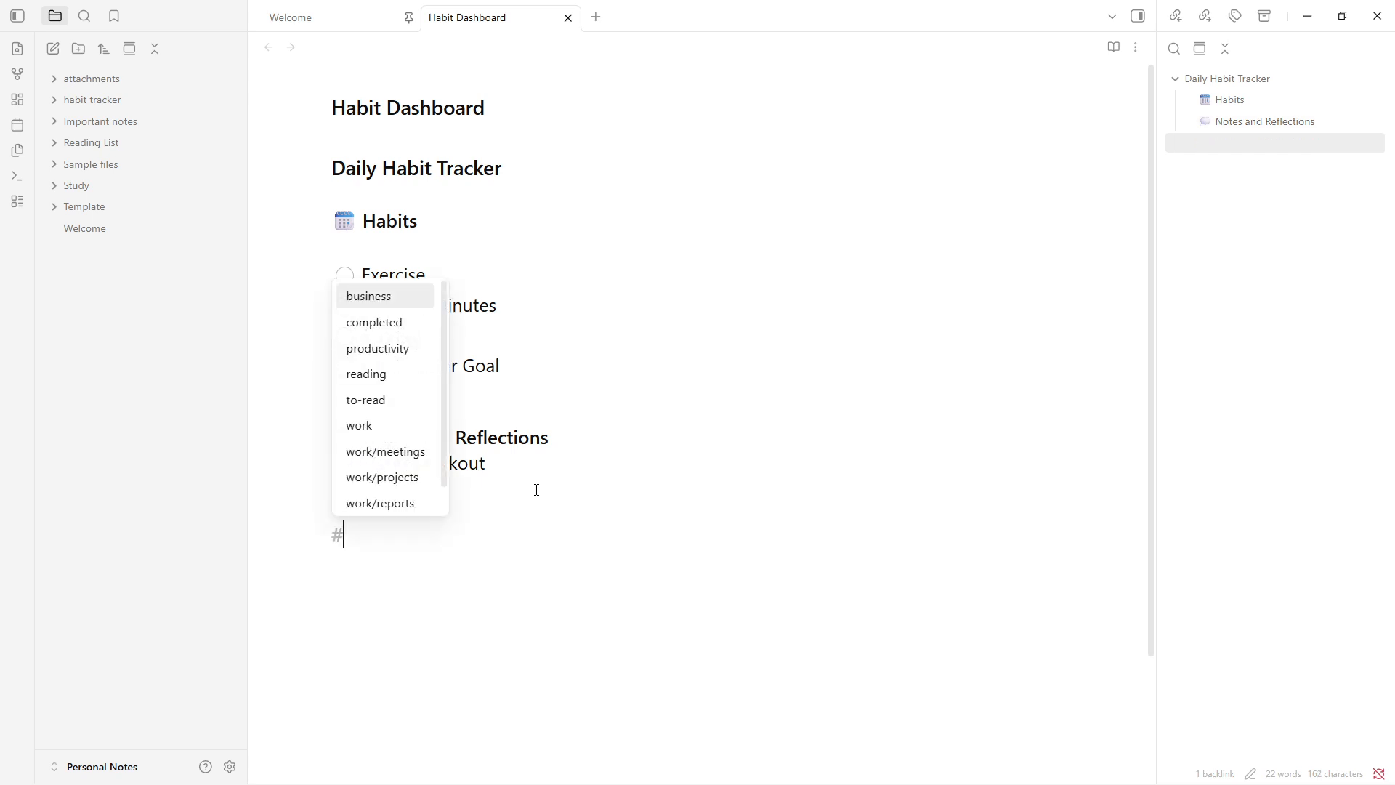
type("Sampo")
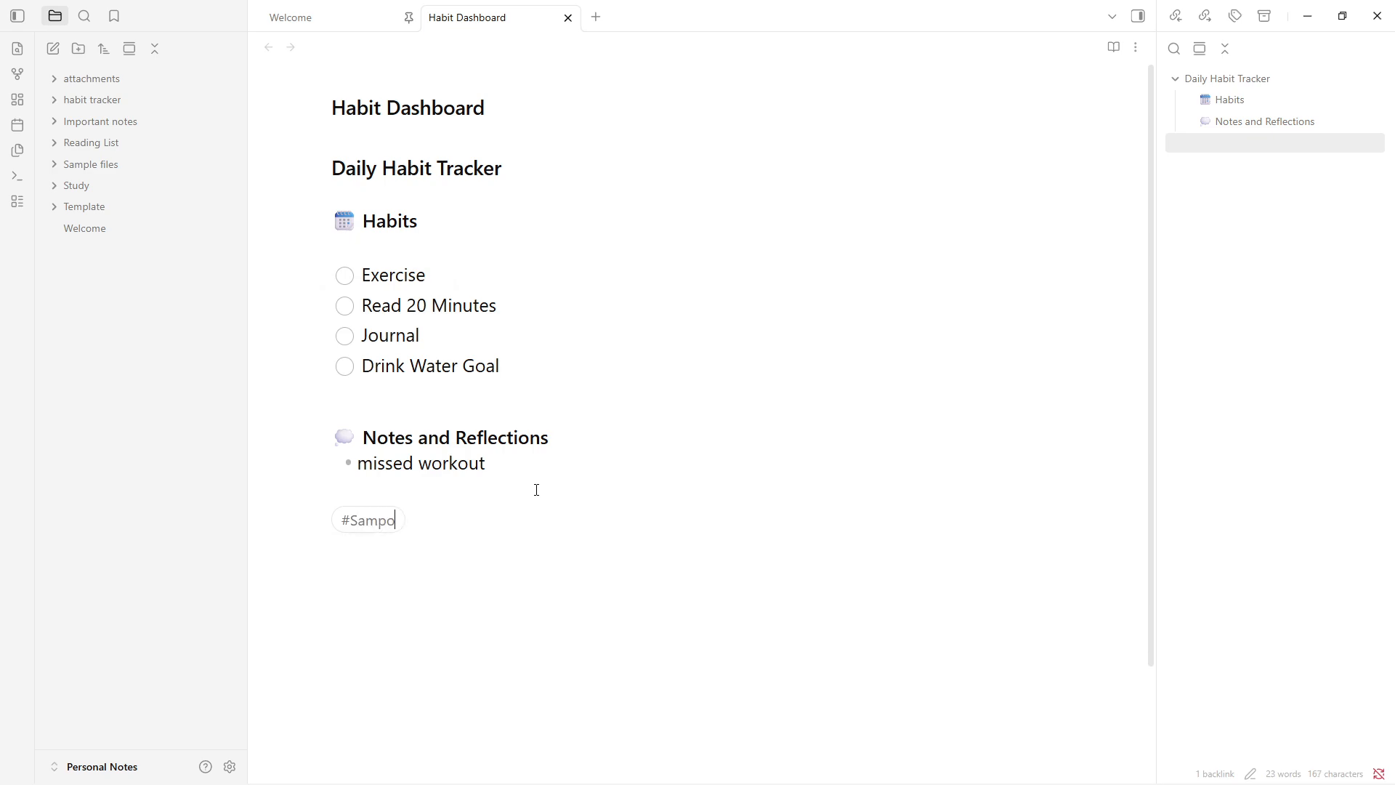
key("BackSpace")
key("BackSpace")
key("BackSpace")
key("BackSpace")
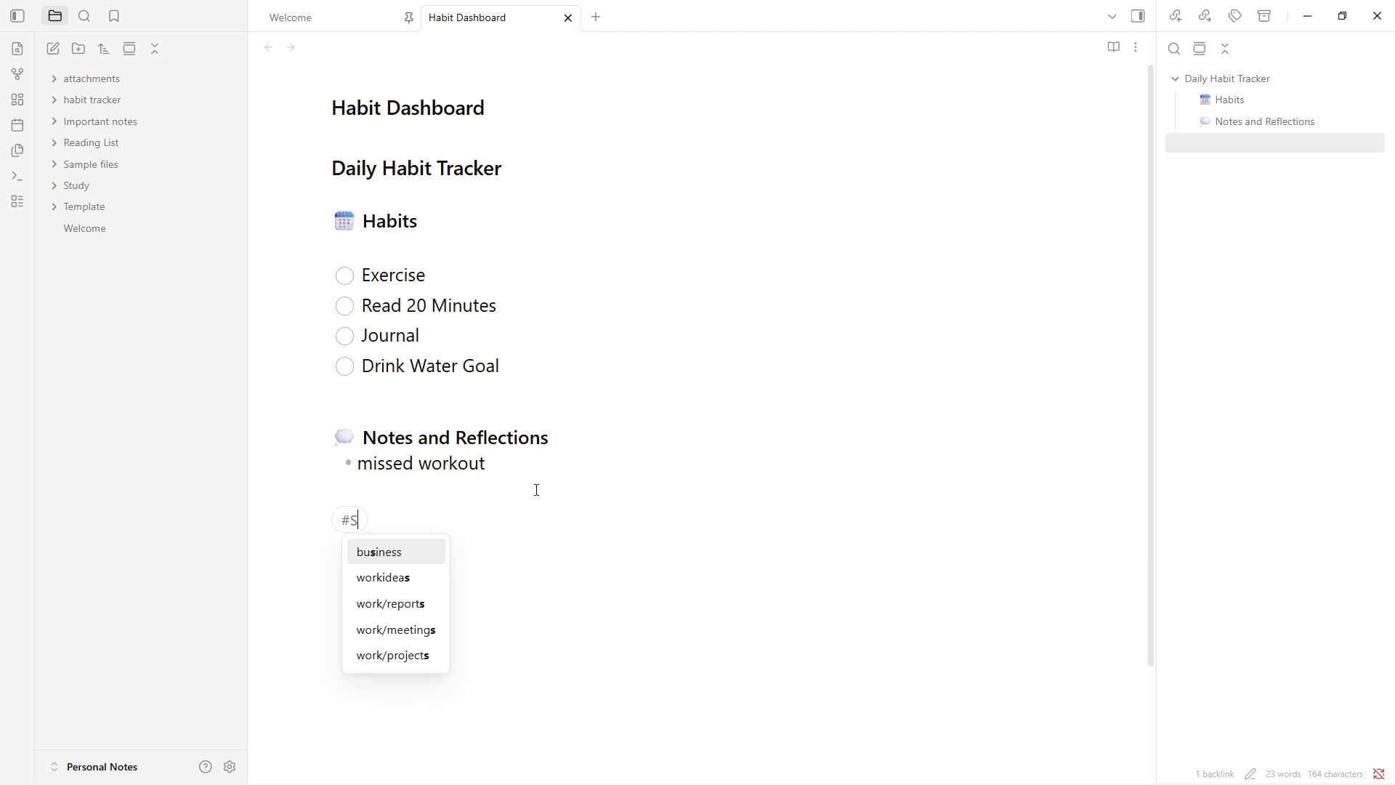
type("Sample")
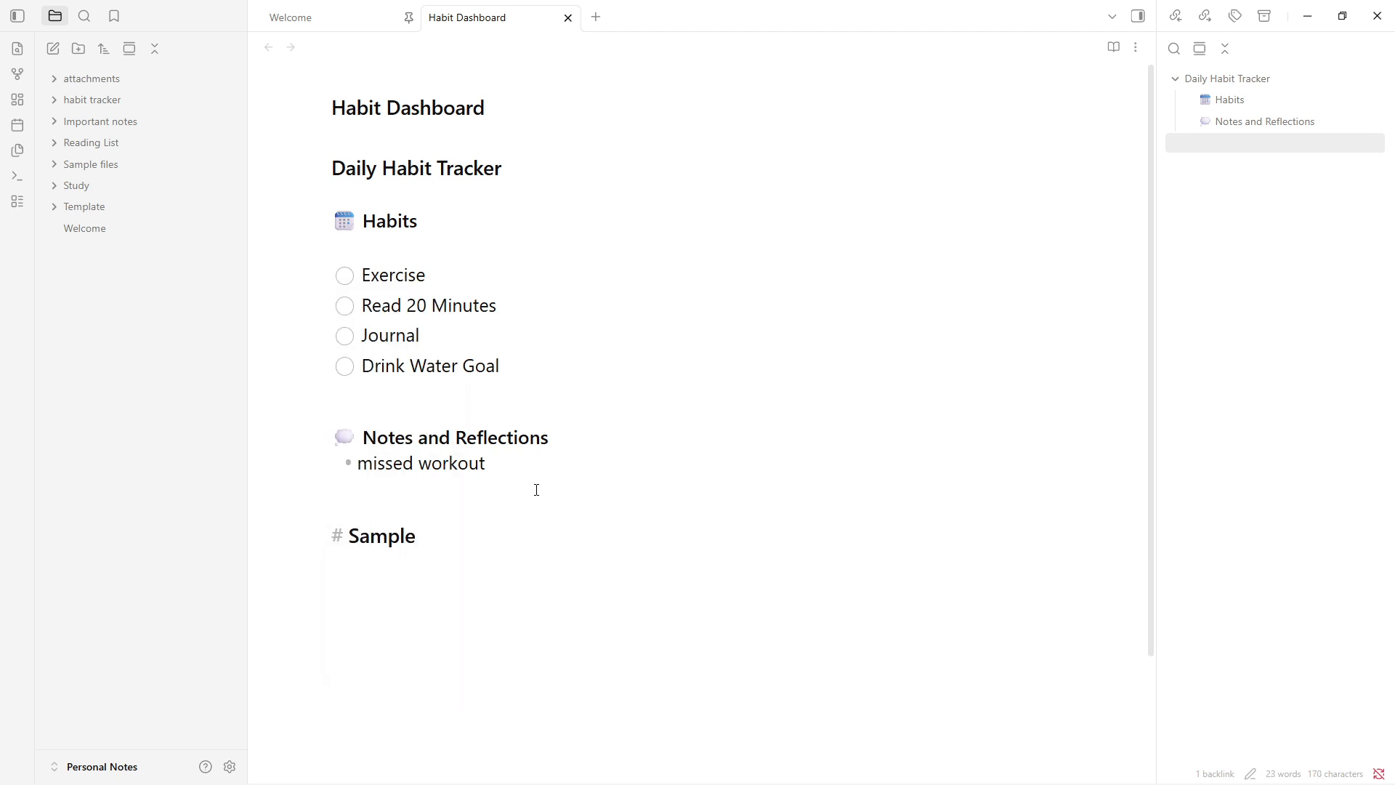
type(" Daily Log")
key("Return")
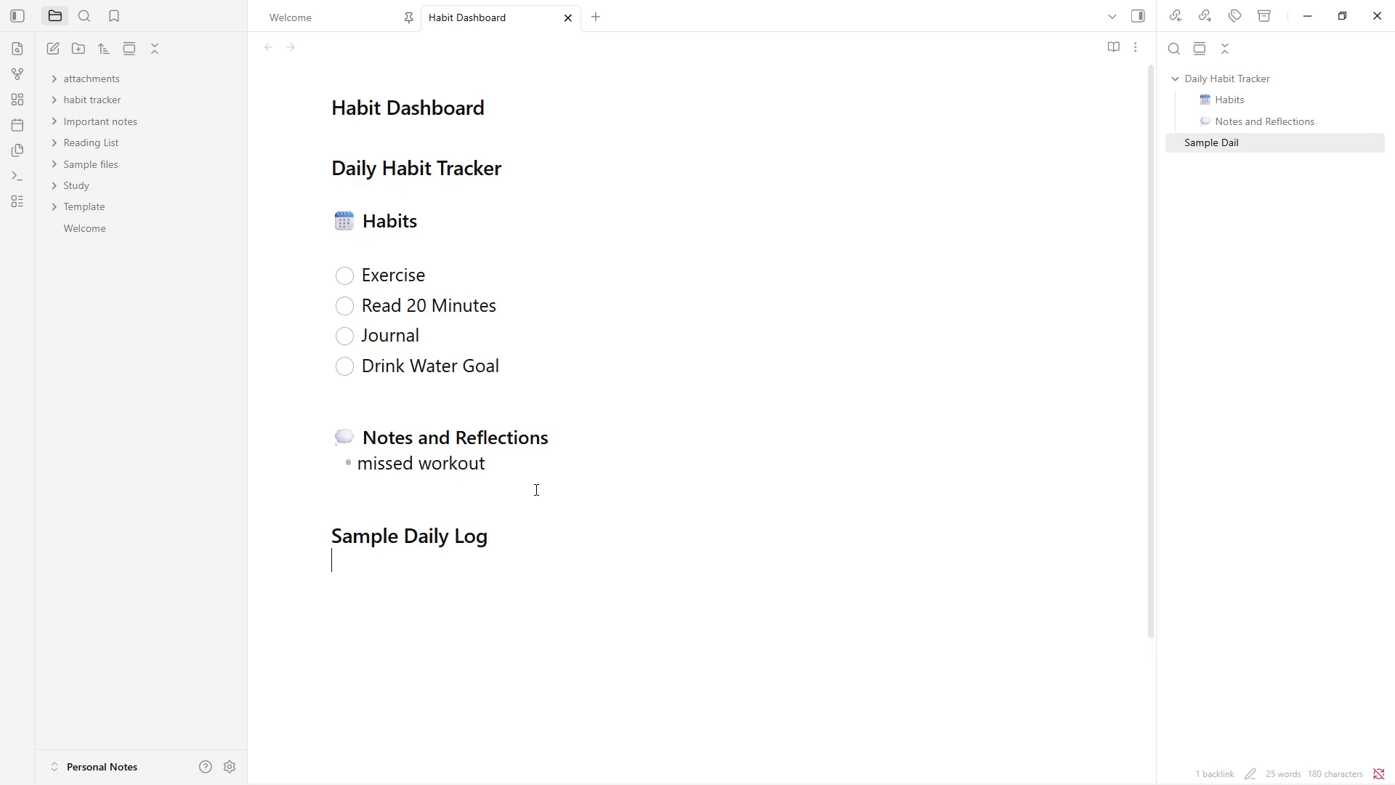
Step: Insert a "Friday, June 19, 2026" log with a Habits checklist, only Read 20 Minutes unchecked, and a Notes and Reflections paragraph about morning exercise and missed reading
key("Return")
type("Friday, June 19, 2026  📅 Habits Exercise 🏋 Read 20 Minutes 📖 Journal ✍ Drink Water Goal 💧  💭 Notes and Reflections Had great energy for my morning exercise. Missed reading because the afternoon got too busy—need to shift reading to right before bed instead.")
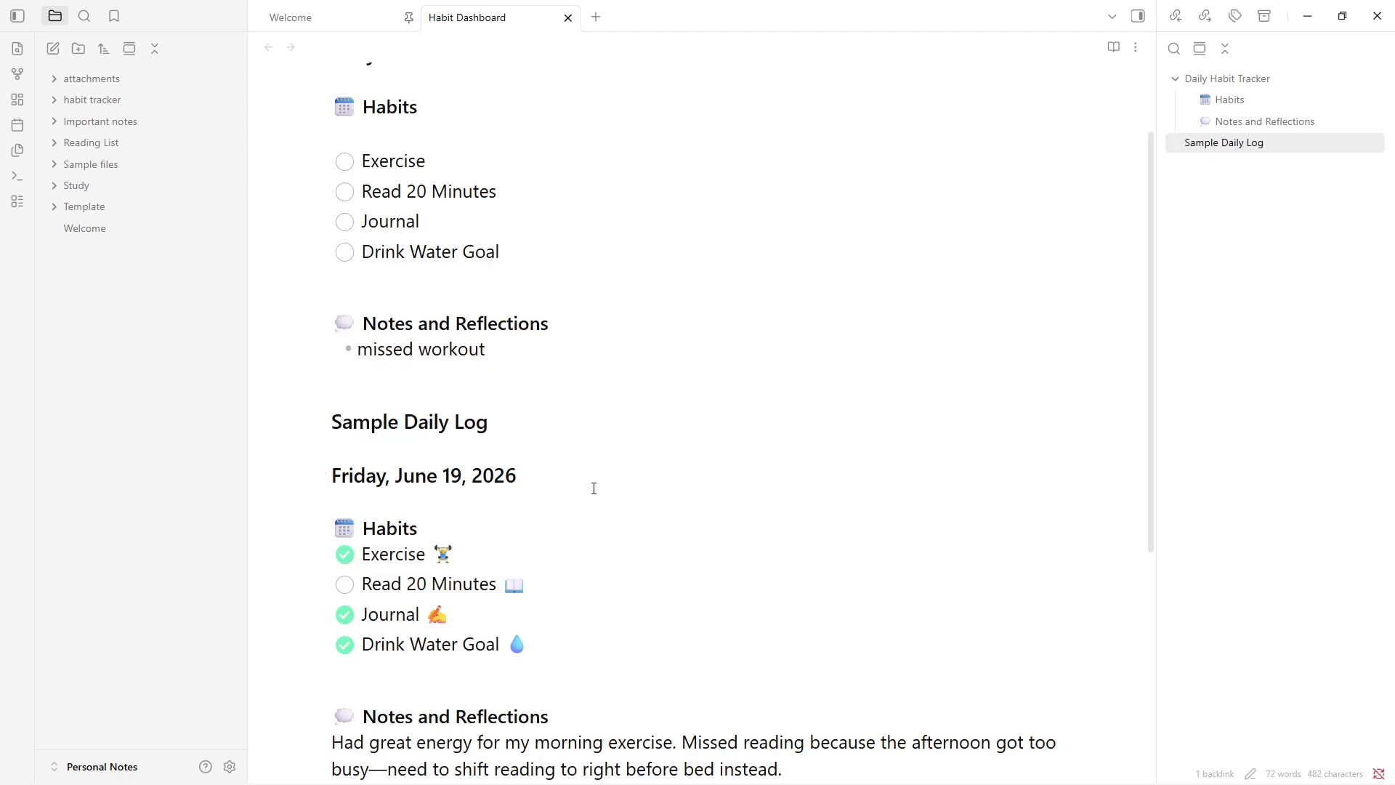
scroll(594, 502, "down", 2)
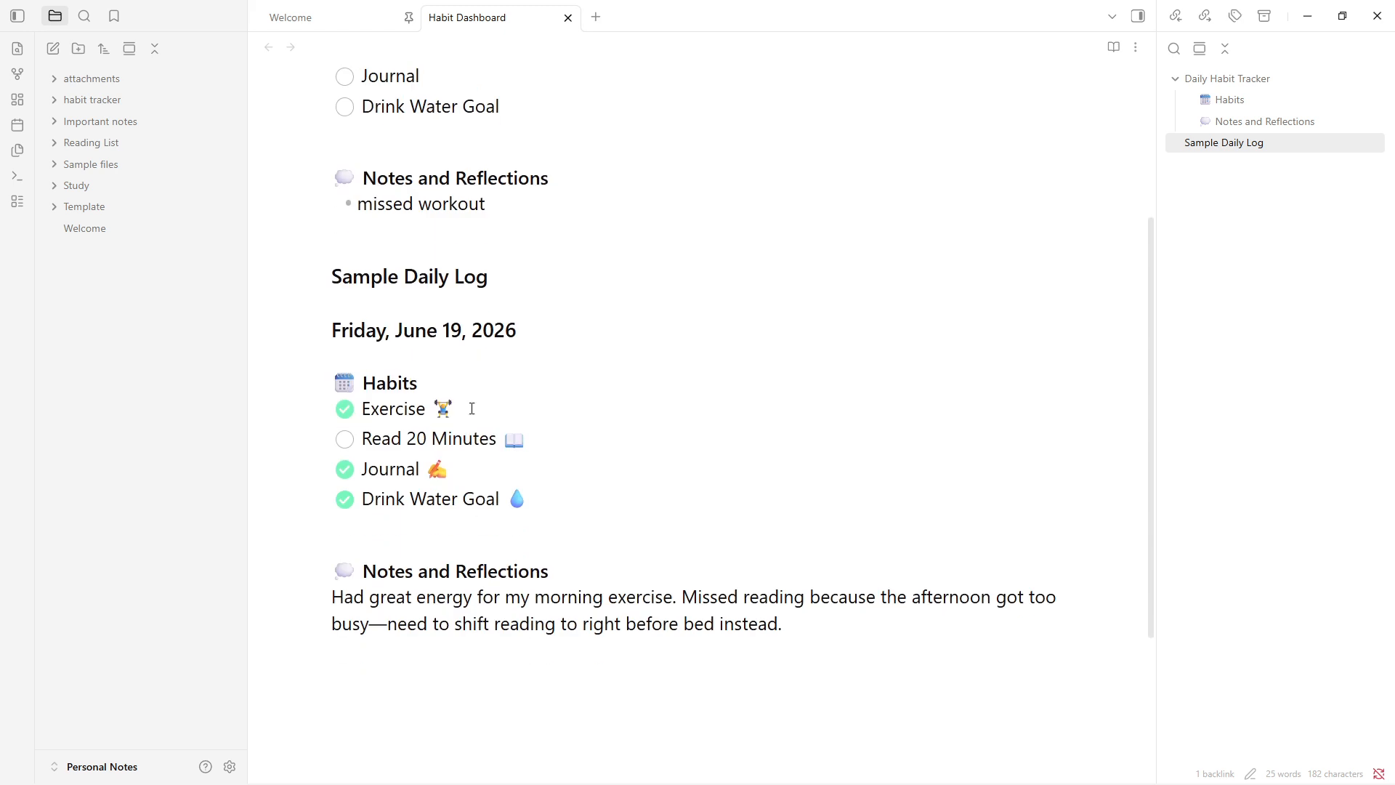
left_click(671, 474)
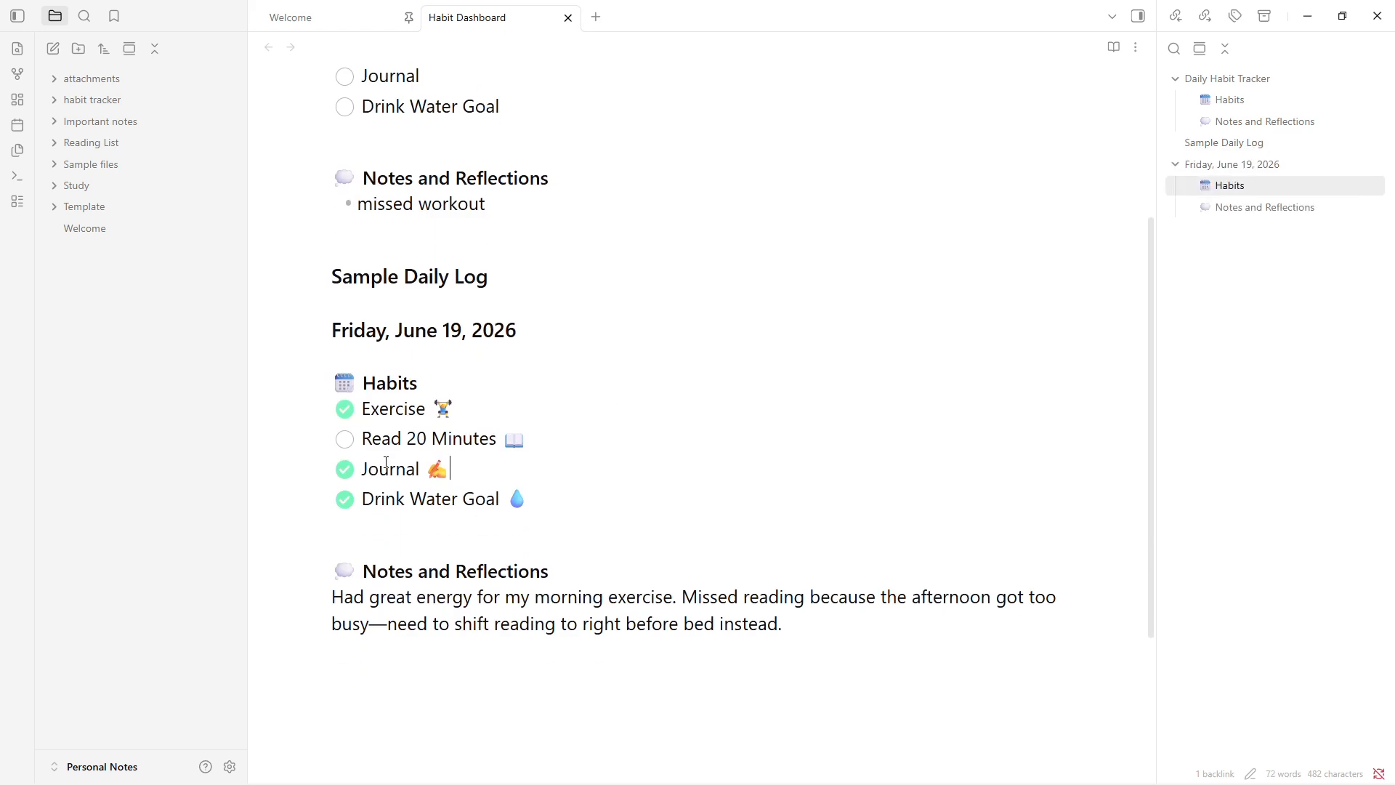
Step: Uncheck Exercise, Journal and Drink Water Goal in the Friday, June 19, 2026 habits checklist
left_click(344, 409)
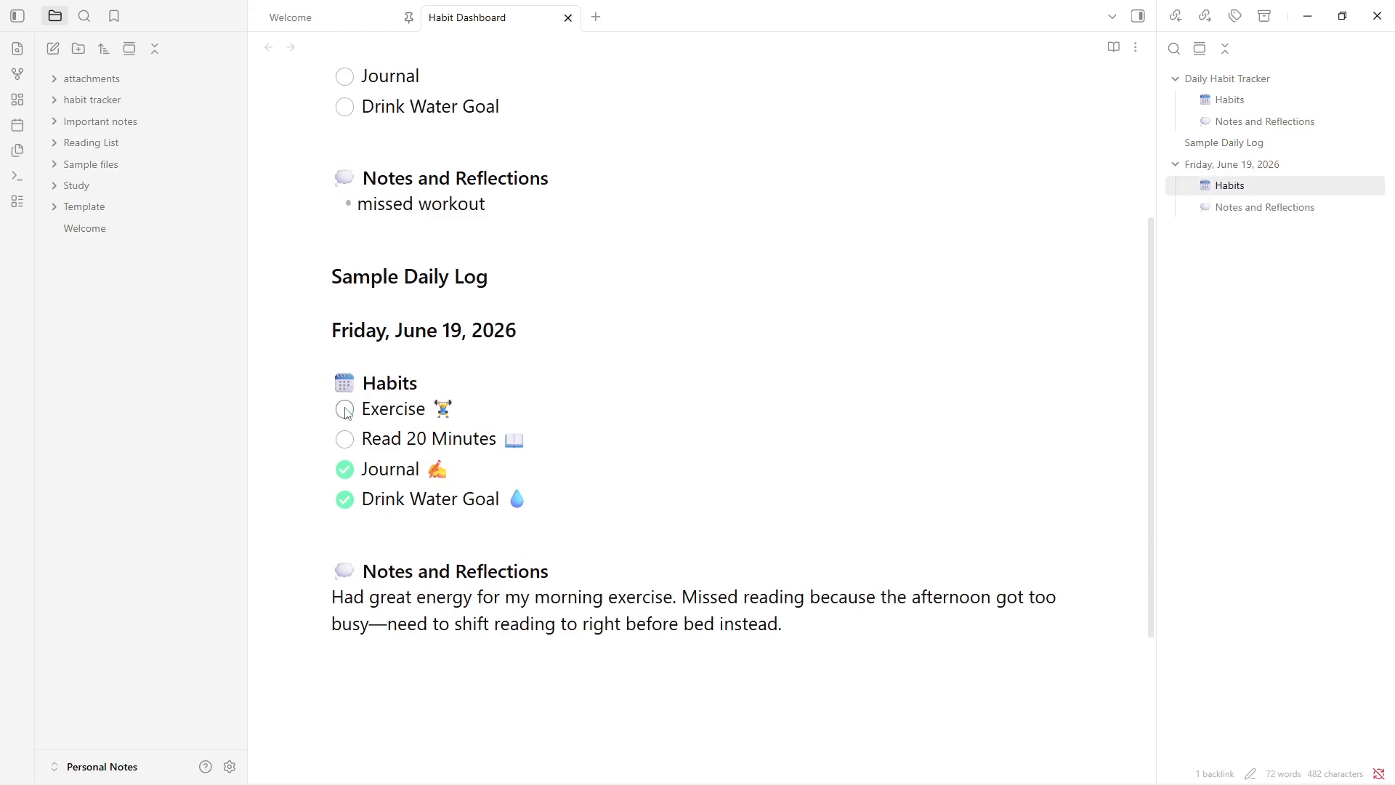
left_click(344, 470)
left_click(345, 499)
left_click(743, 483)
Step: Delete everything between the Daily Habit Tracker heading and the Friday, June 19, 2026 heading, including the blank line
scroll(593, 464, "up", 4)
scroll(591, 455, "down", 2)
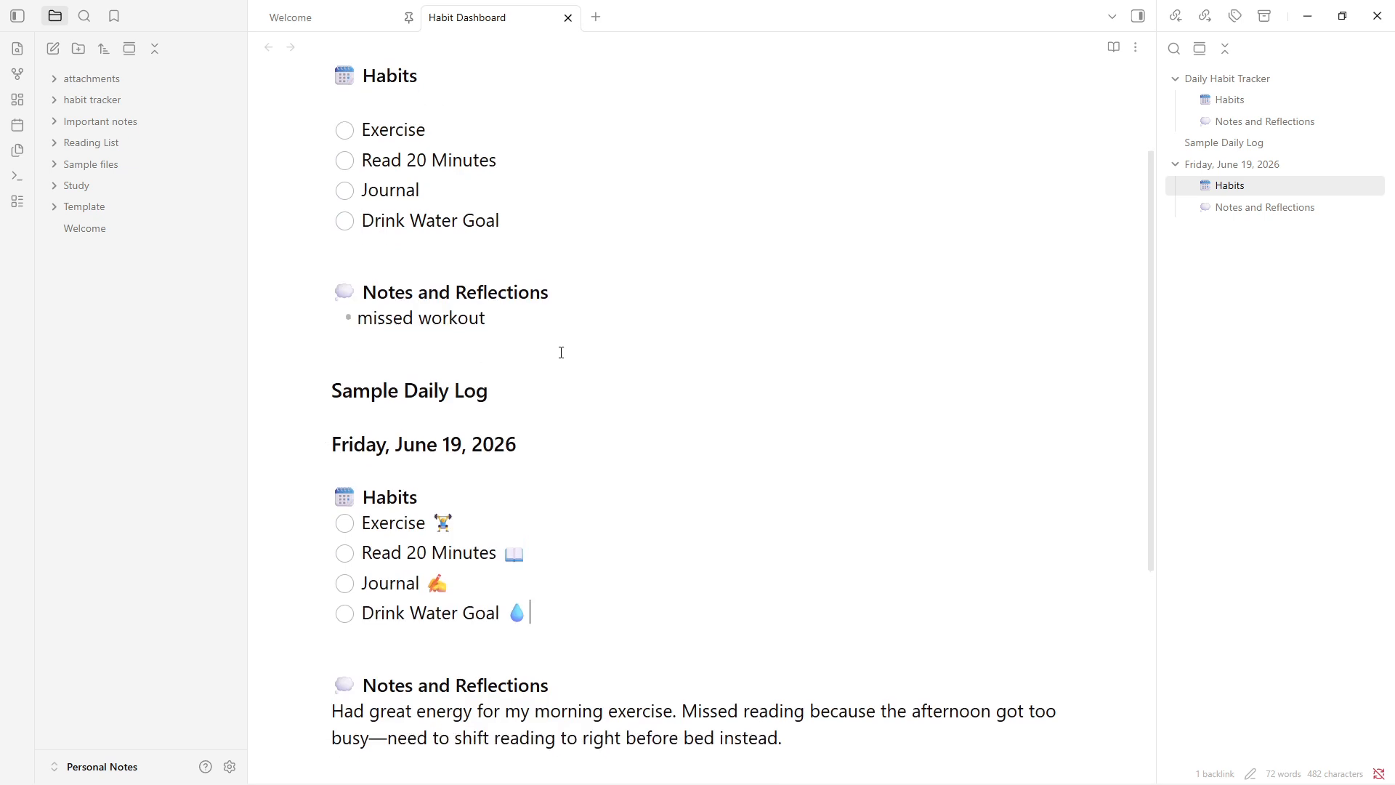
left_click_drag(530, 338, 309, 162)
key("BackSpace")
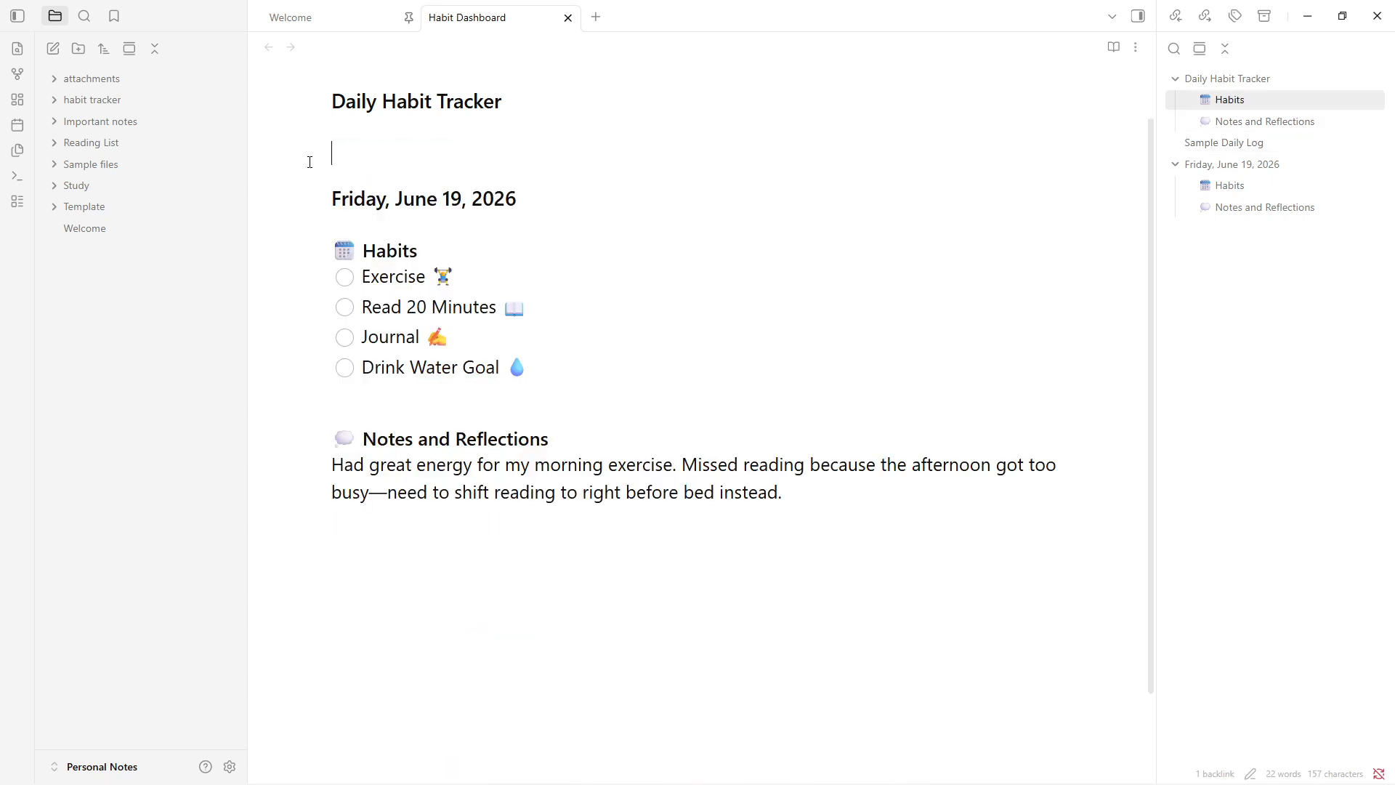
key("Delete")
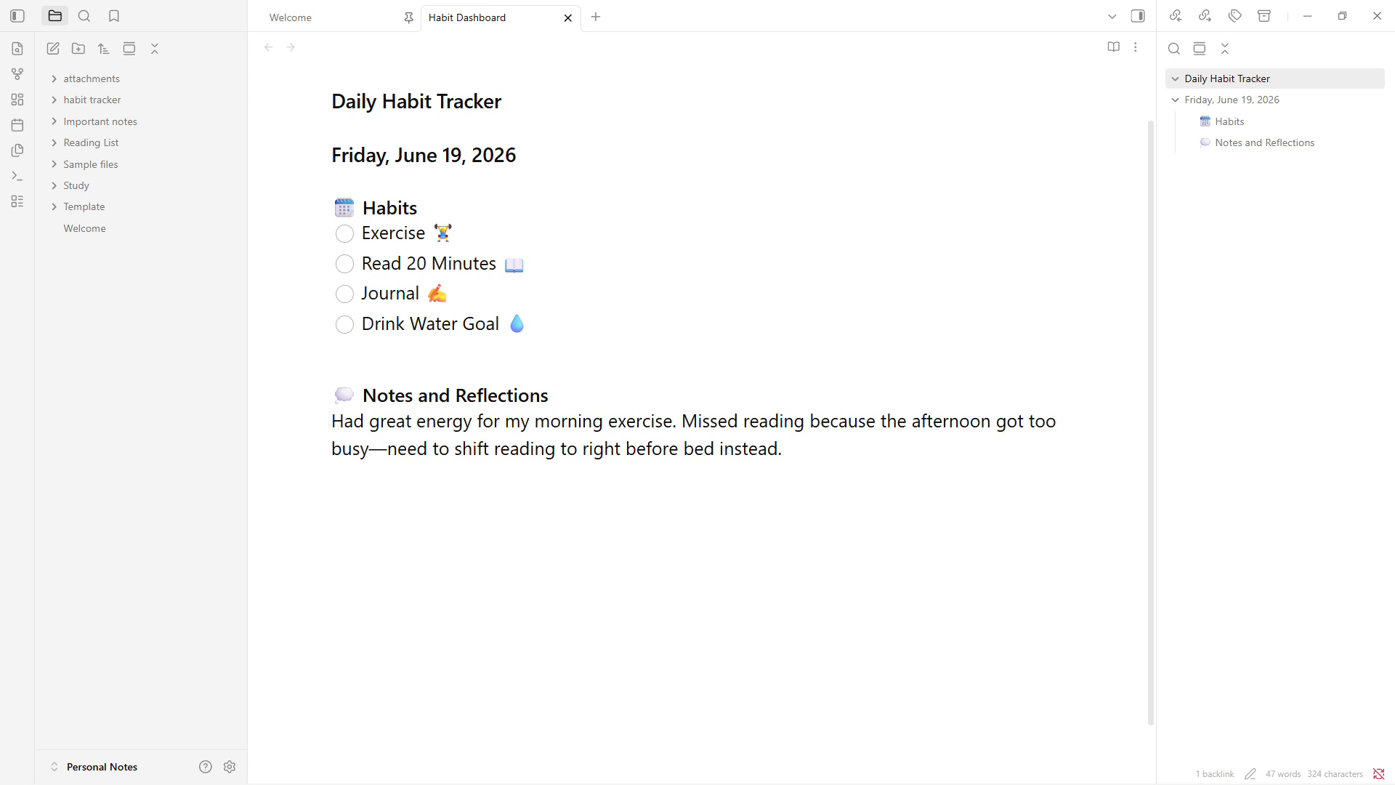
Step: Add a "Weekly Review: Week 25" section after the reflections, with Performance Summary, Identify Trends (Step 11) and Adjust Goals (Step 12) subsections
left_click(824, 451)
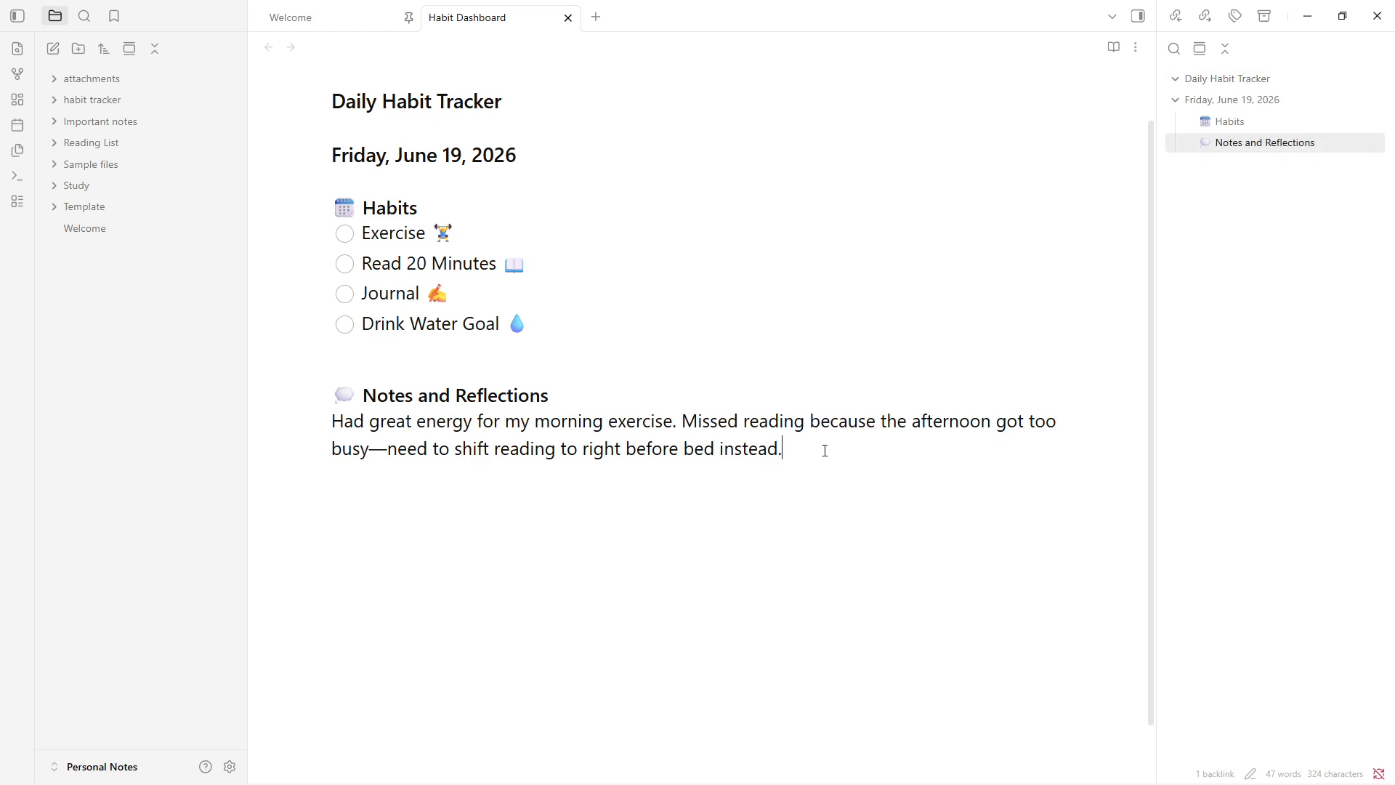
key("Return")
key("Return")
type("Weekly Review: Week 25  📊 Performance Summary 2026-06-19 - Completed 3/4 habits. Missed reading. 2026-06-18 - Completed 4/4 habits. Perfect day!  🔍 Identify Trends (Step 11) Exercise and water tracking are consistently checked off when done in the morning. Reading drops off if left for late in the day.  ⚙ Adjust Goals (Step 12) Adjusting next week's goal: reduce reading target to 10 minutes to make consistency easier on busy days.")
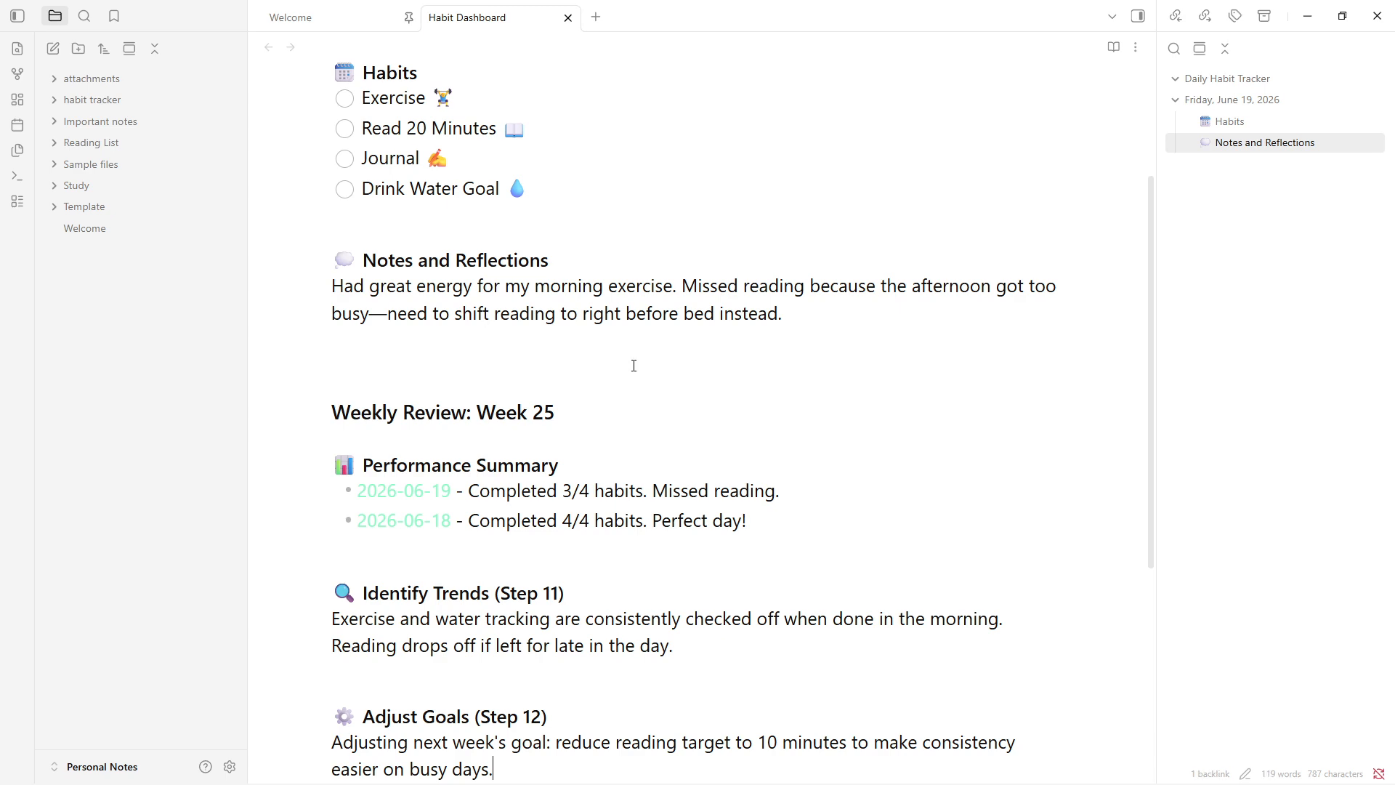
scroll(635, 364, "down", 4)
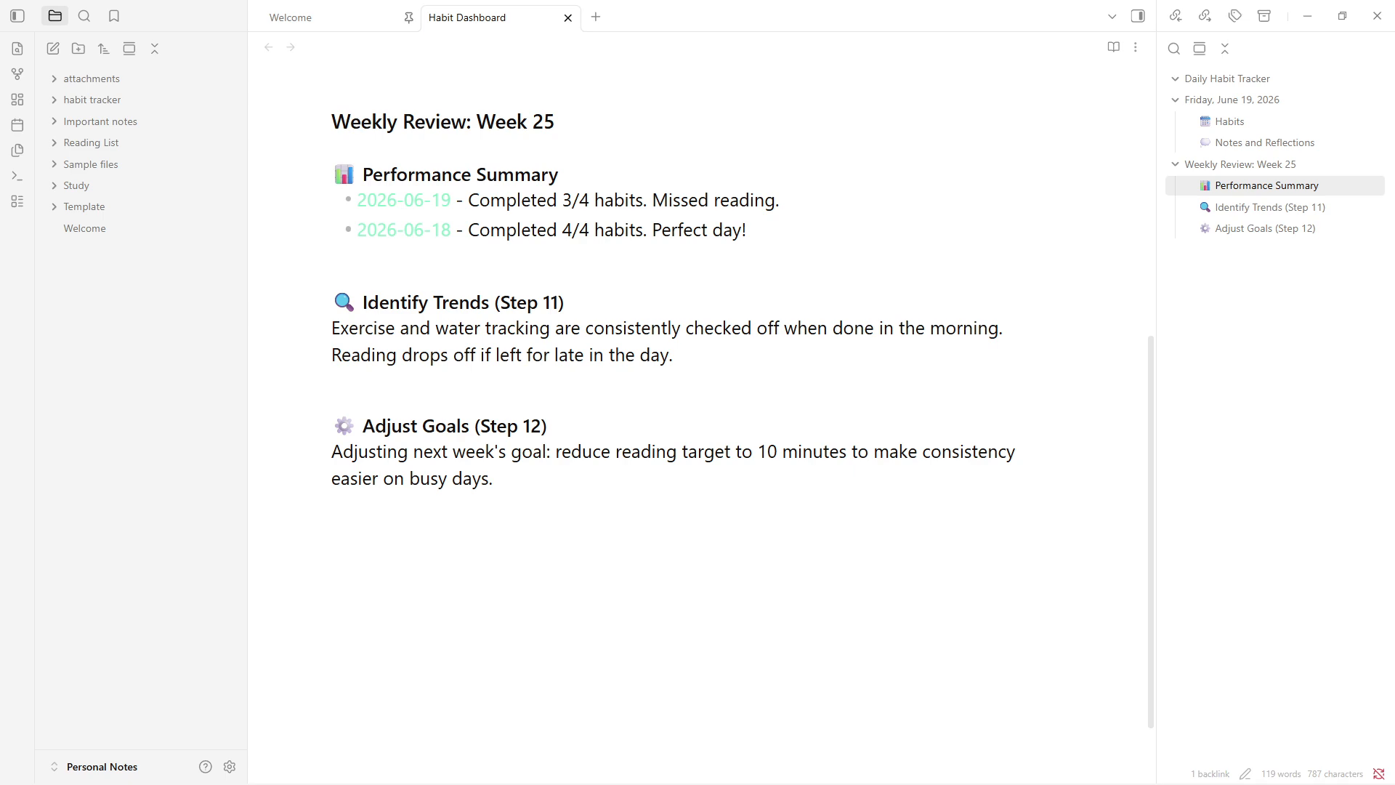
Step: Append a "Habit Dashboard" section with Active Tracking linking Today's Habit Log and Performance Reviews linking Weekly Review - Week 25 and Week 24
left_click(683, 456)
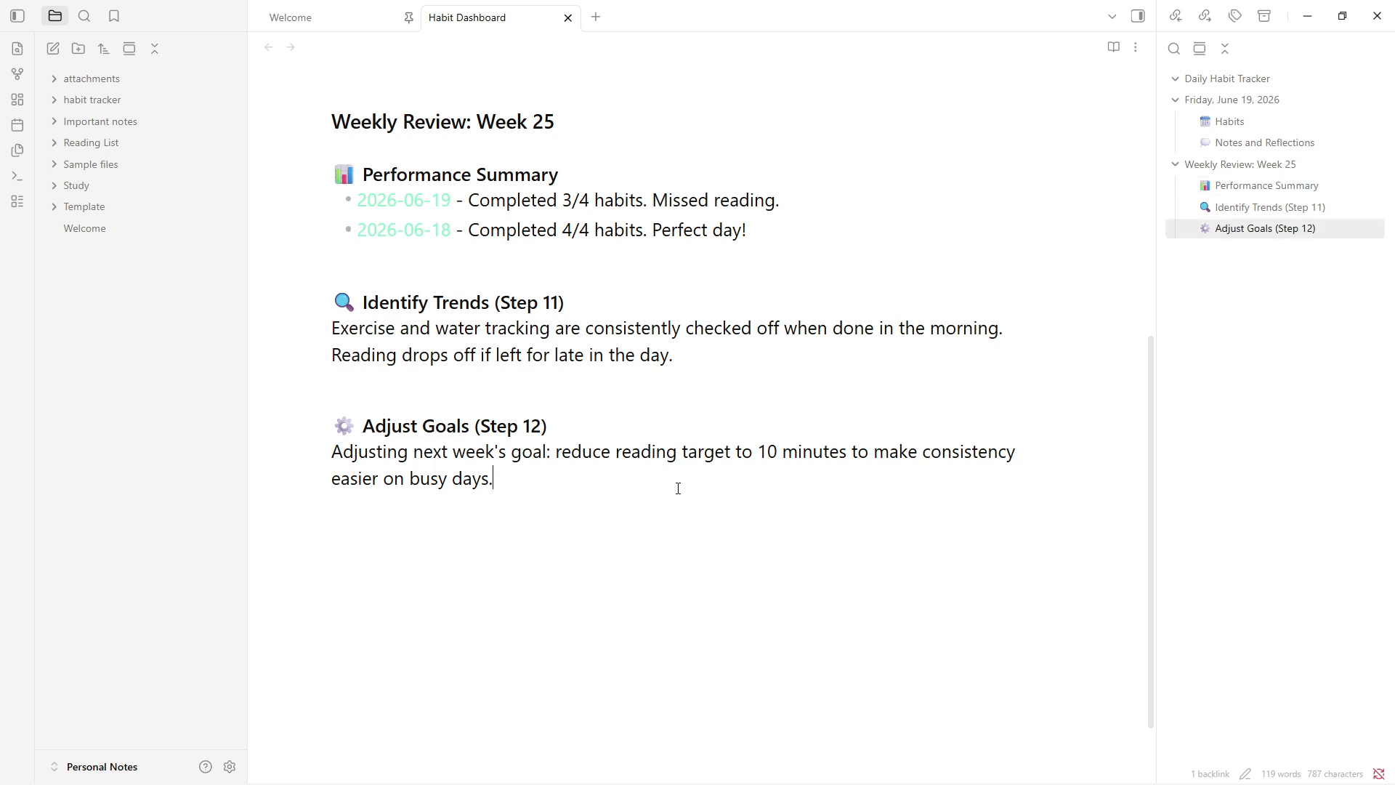
key("ctrl+End")
type("Habit Dashboard  Active Tracking Today's Habit Log  Performance Reviews Weekly Review - Week 25 [[Weekly Review - Week 24]]")
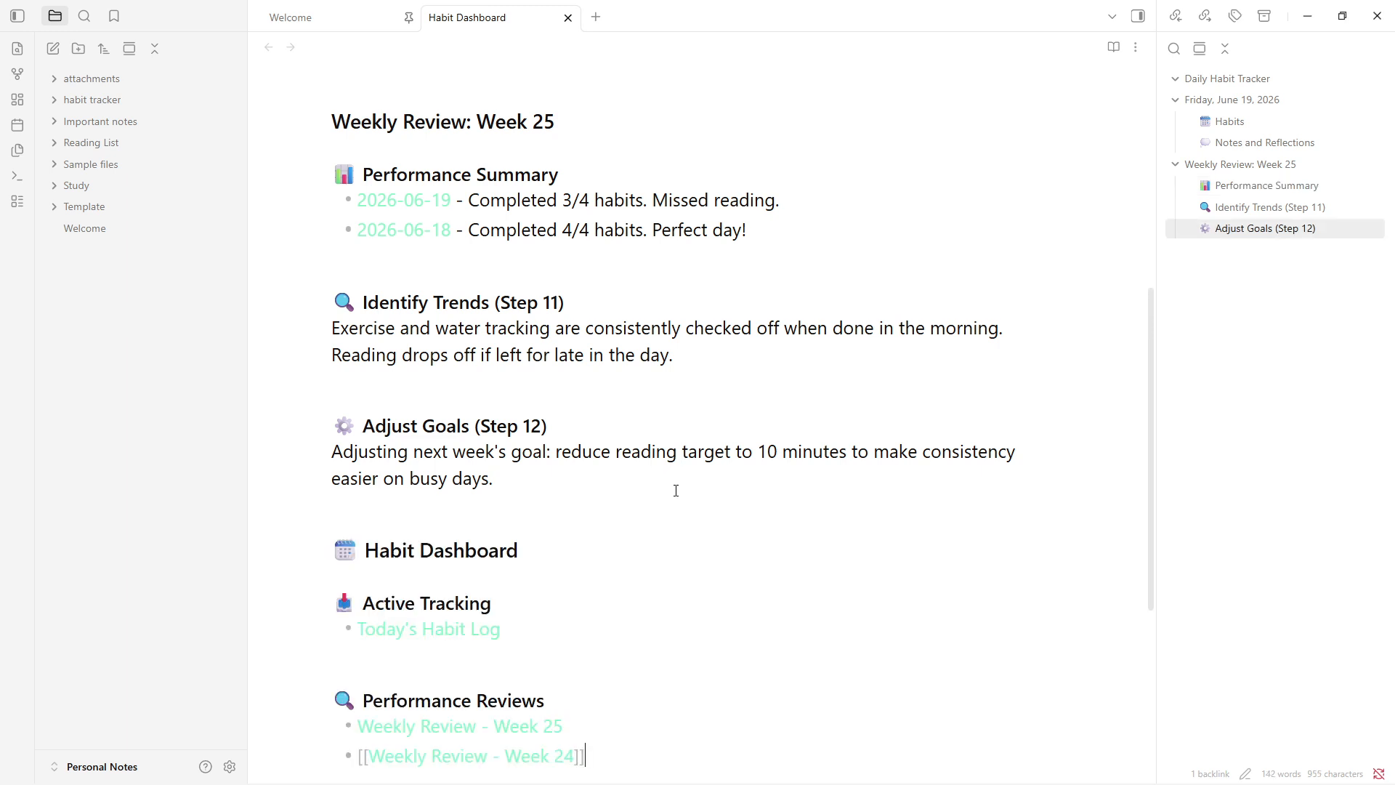
scroll(653, 486, "down", 2)
scroll(653, 486, "down", 3)
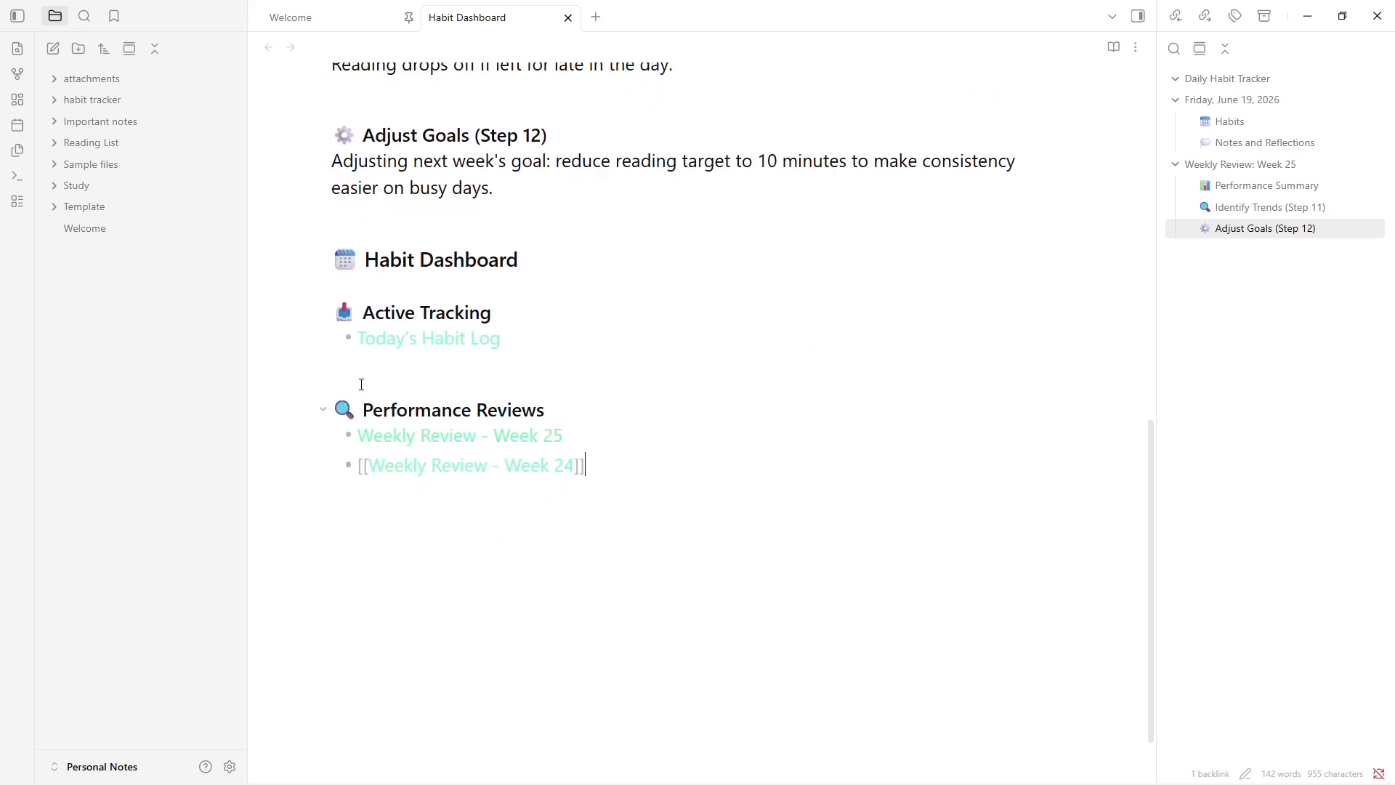